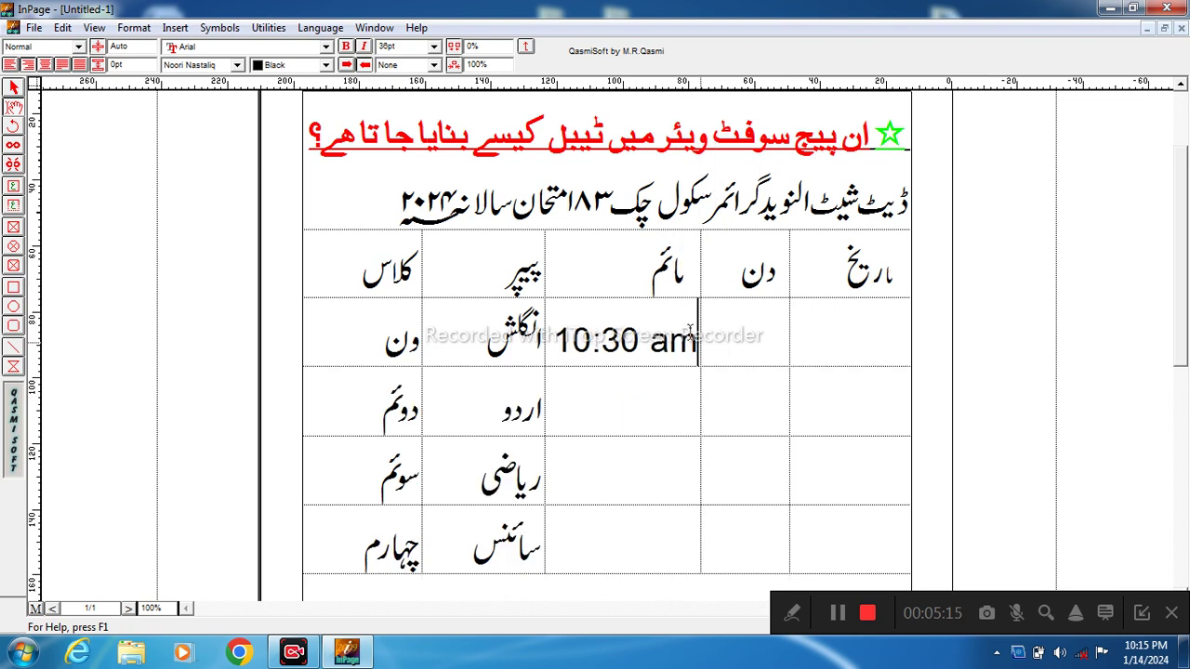
Step: Copy the time 10:30 am from the English paper's row into the time cell of the Urdu row
click(688, 290)
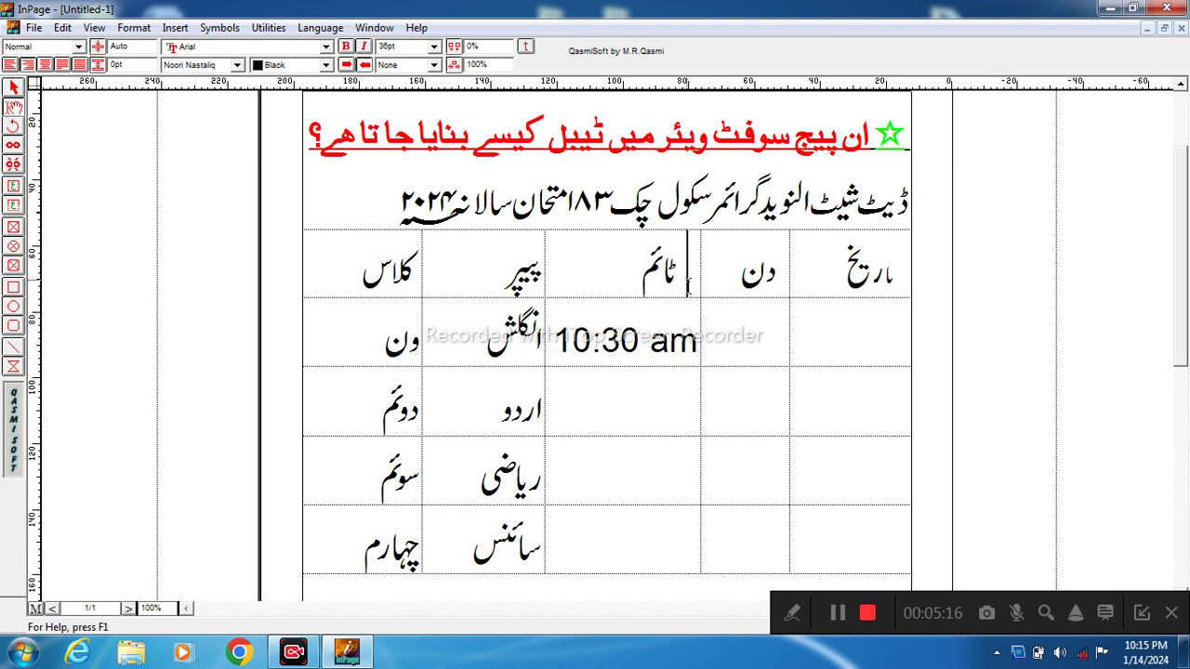
click(665, 335)
drag(555, 341, 694, 355)
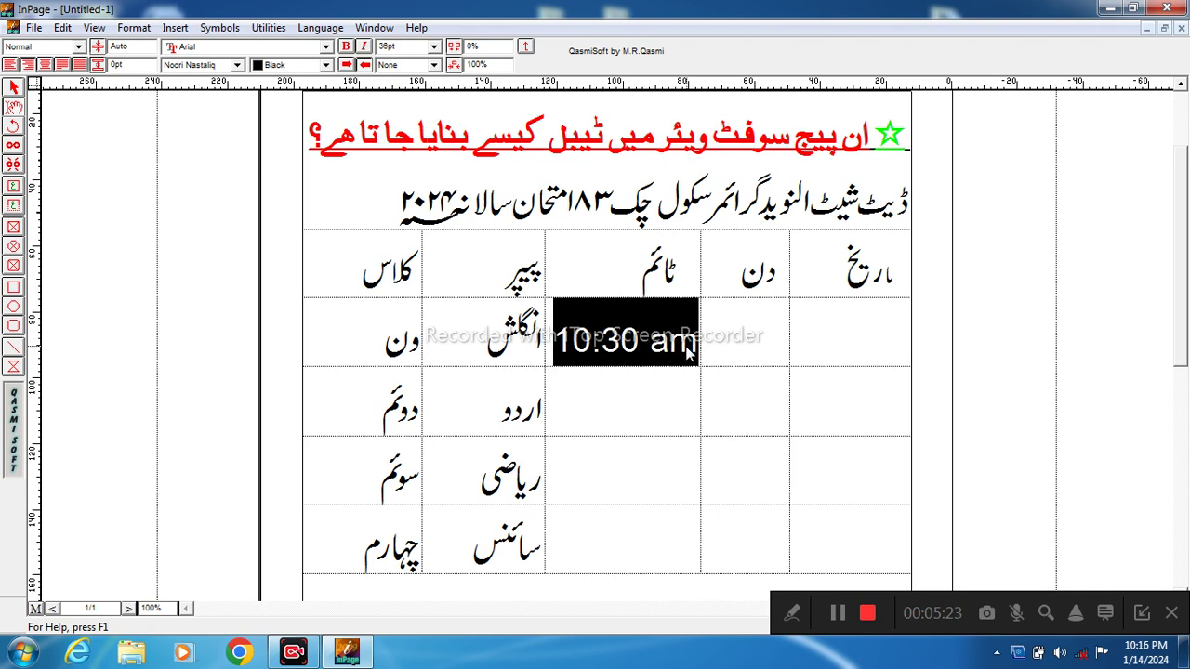
click(64, 28)
click(92, 98)
click(607, 395)
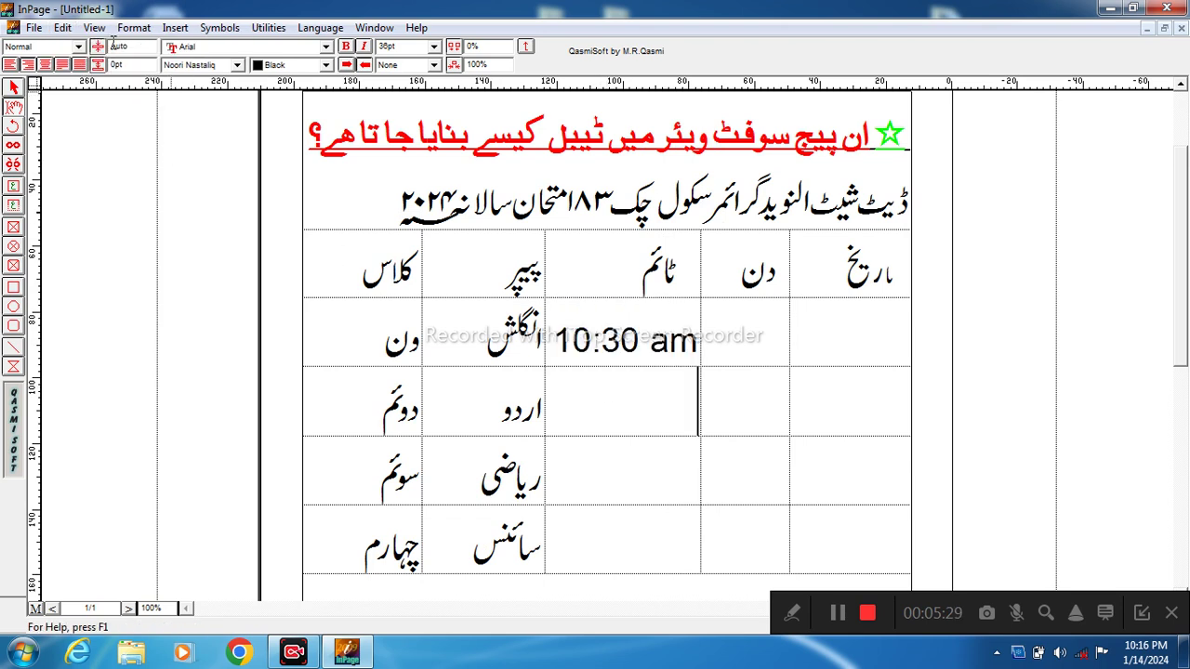
click(63, 28)
click(90, 131)
Step: Paste the copied 10:30 am into the time cells of the maths and science rows
click(621, 474)
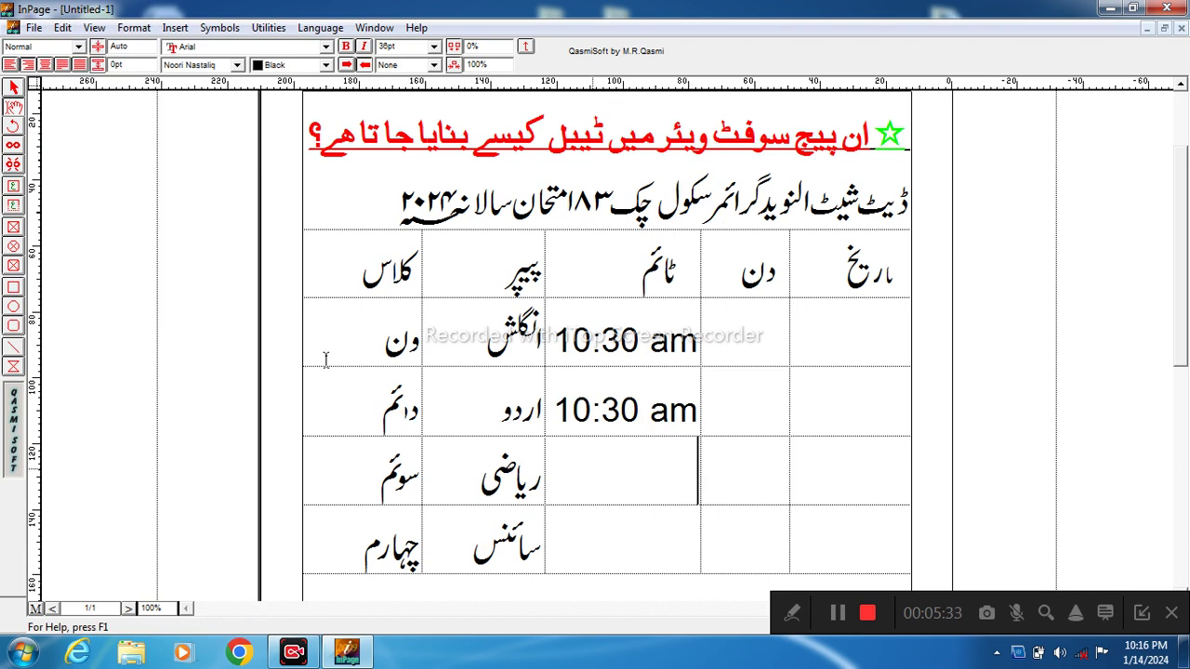
click(62, 28)
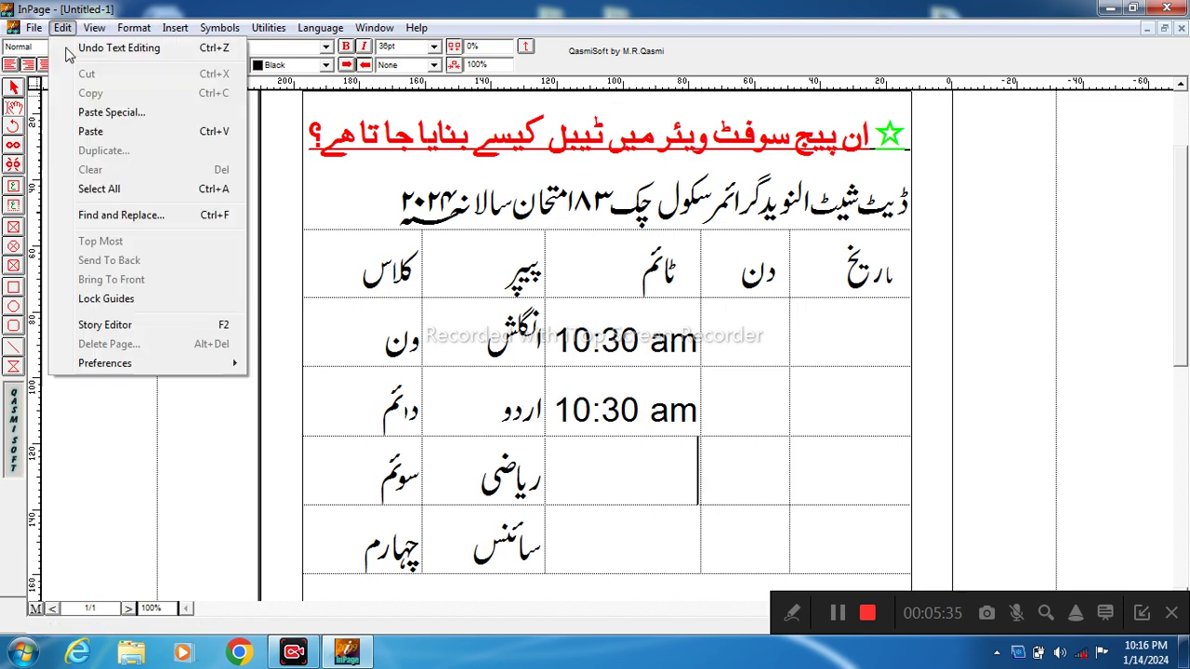
click(90, 131)
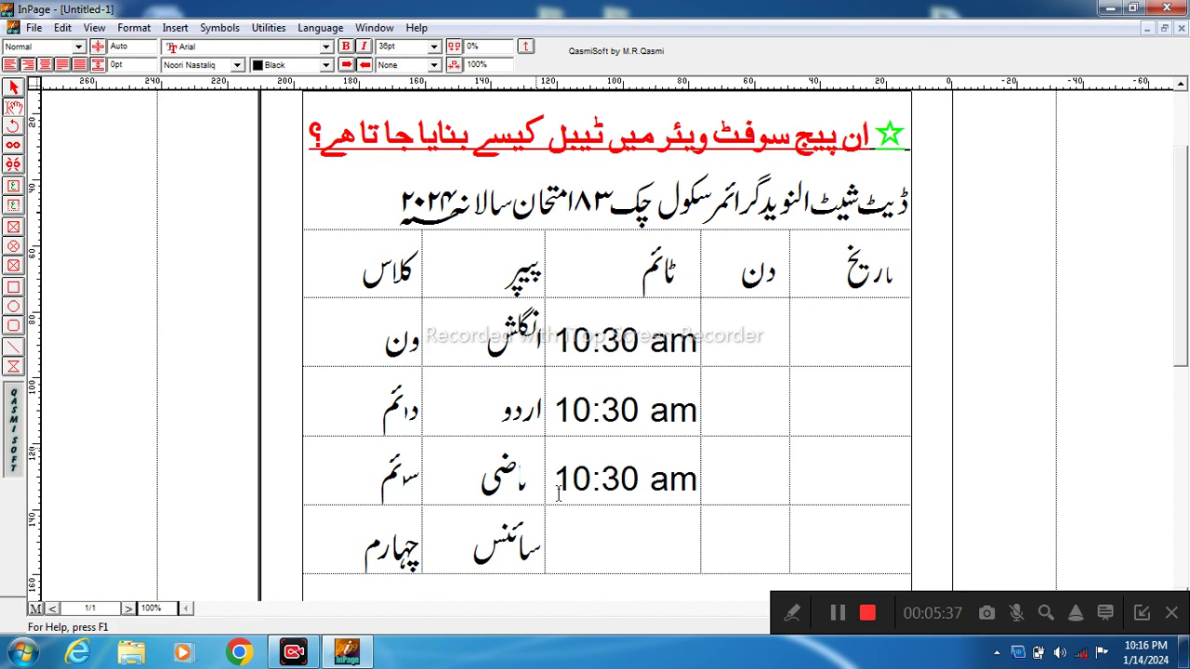
click(598, 527)
click(63, 28)
click(113, 133)
click(538, 548)
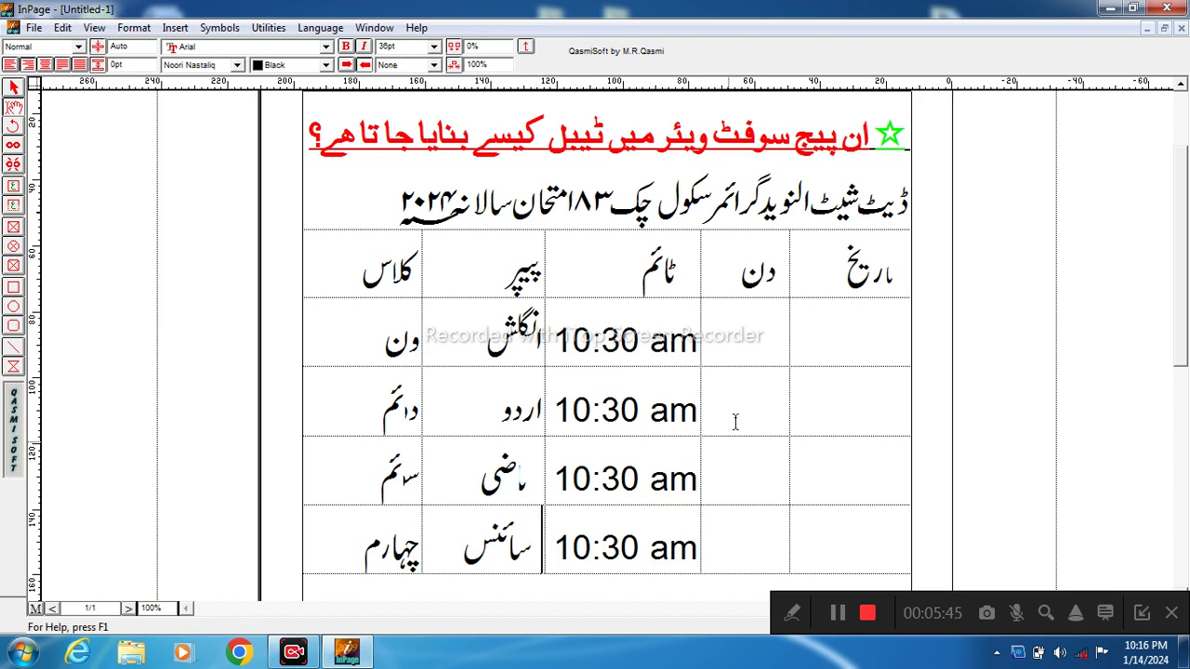
Step: Switch the typing language to Urdu and enter بدھ in the day cell of the English paper's row
click(759, 331)
text(bd)
key(BackSpace)
key(BackSpace)
click(320, 28)
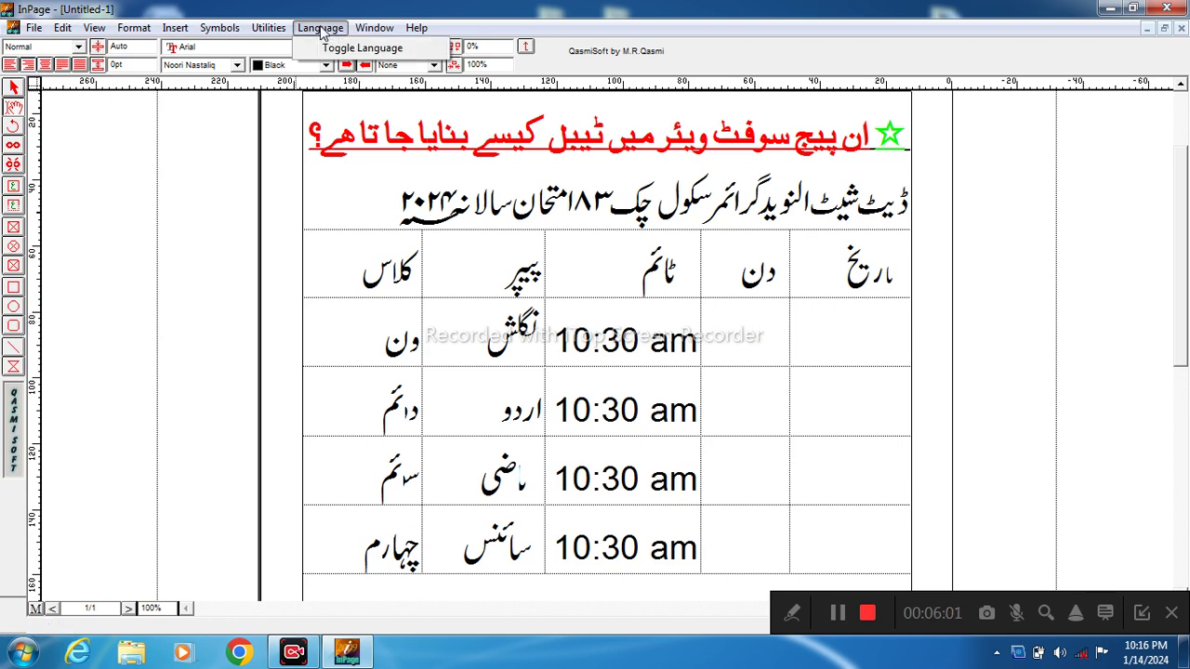
click(339, 47)
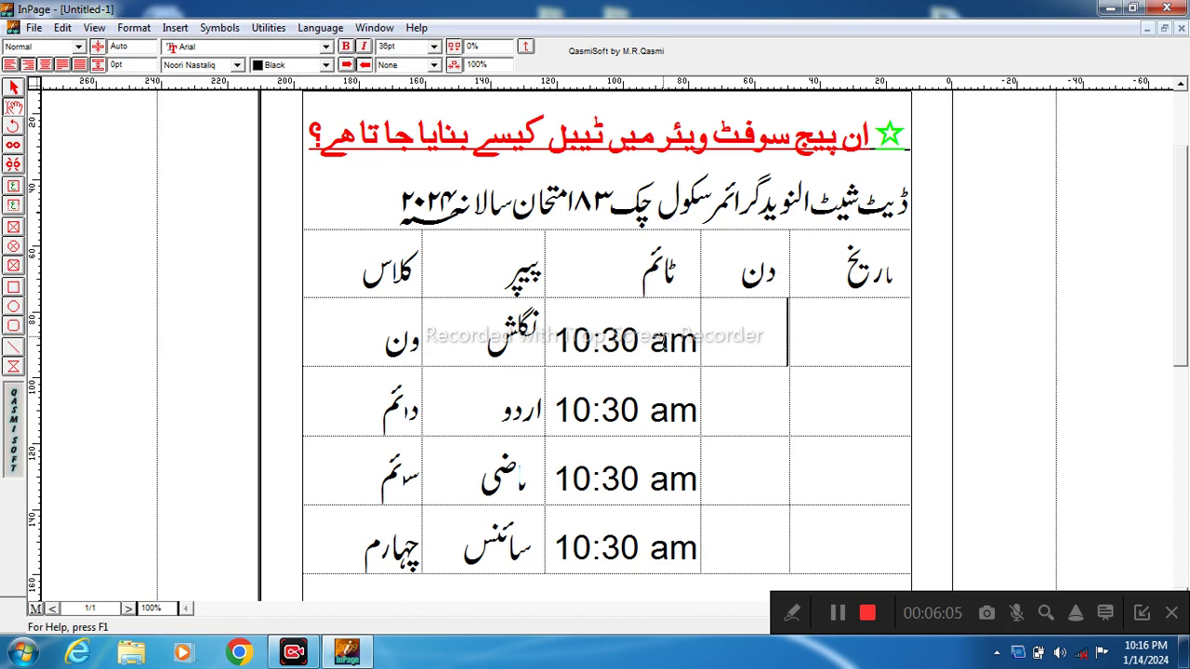
text(بدجپ)
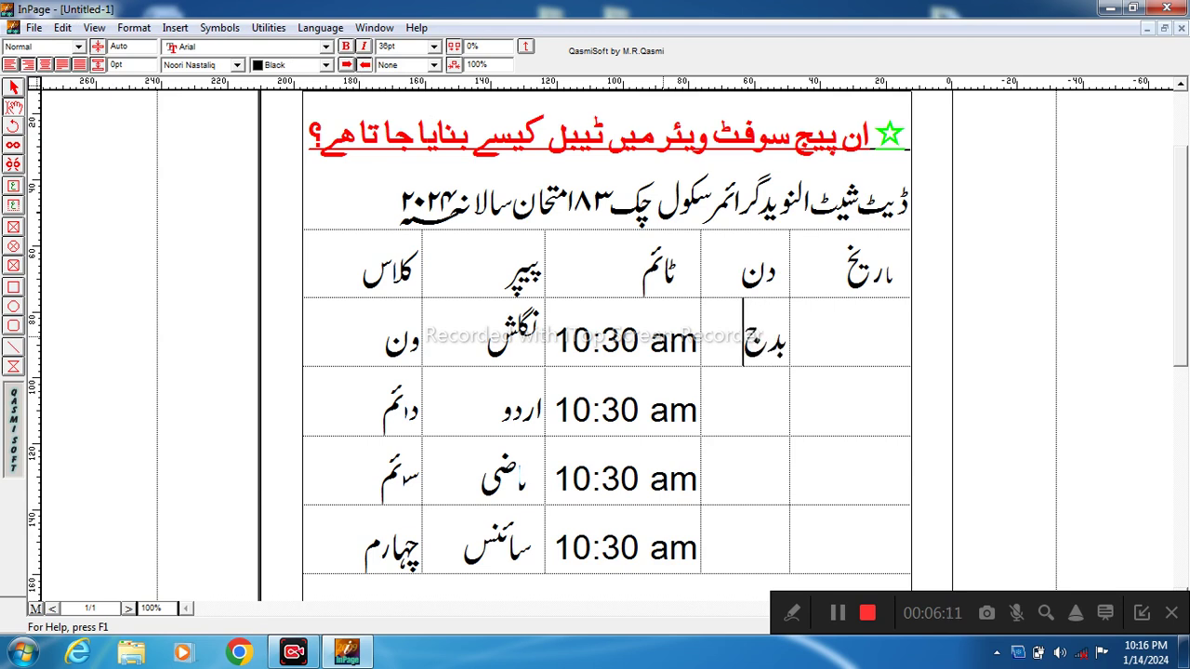
key(BackSpace)
key(BackSpace)
text(ھ)
Step: Copy the day بدھ from the English paper's row into the day cell of the Urdu row
drag(741, 354, 783, 355)
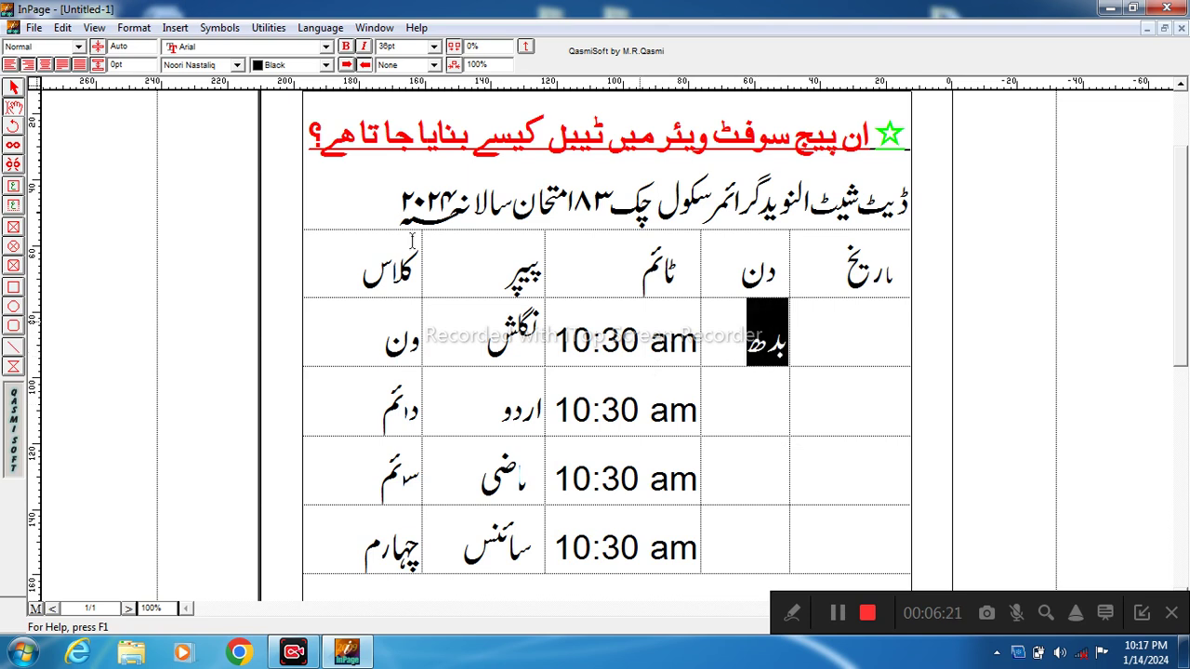
click(62, 27)
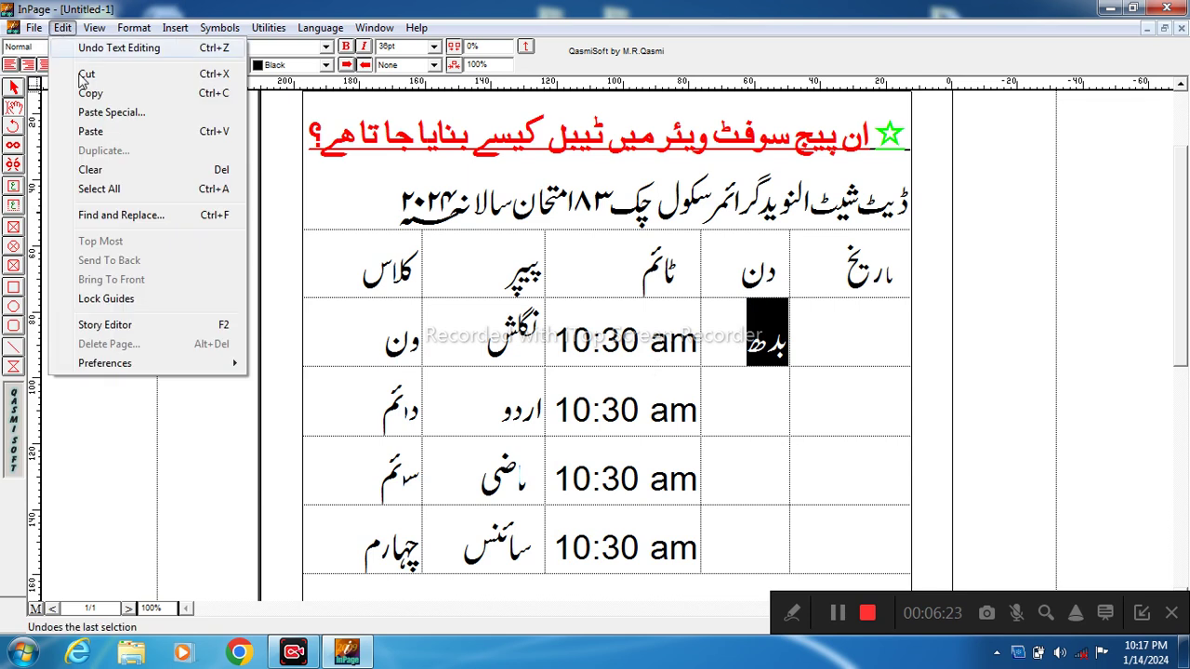
click(99, 94)
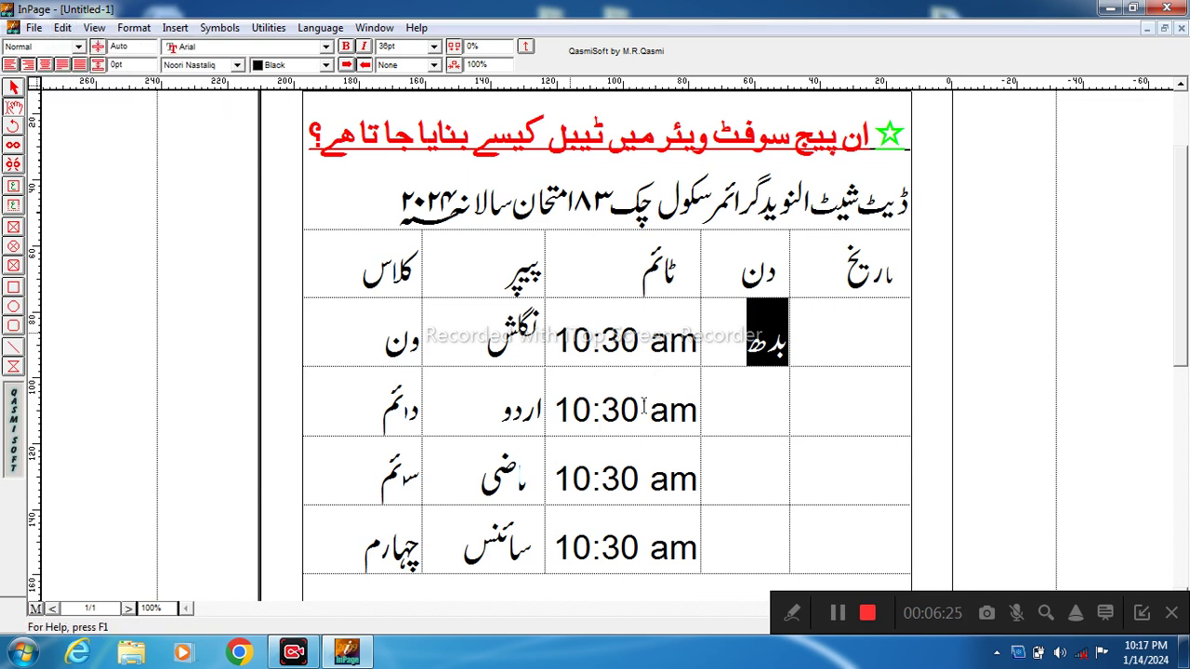
click(772, 414)
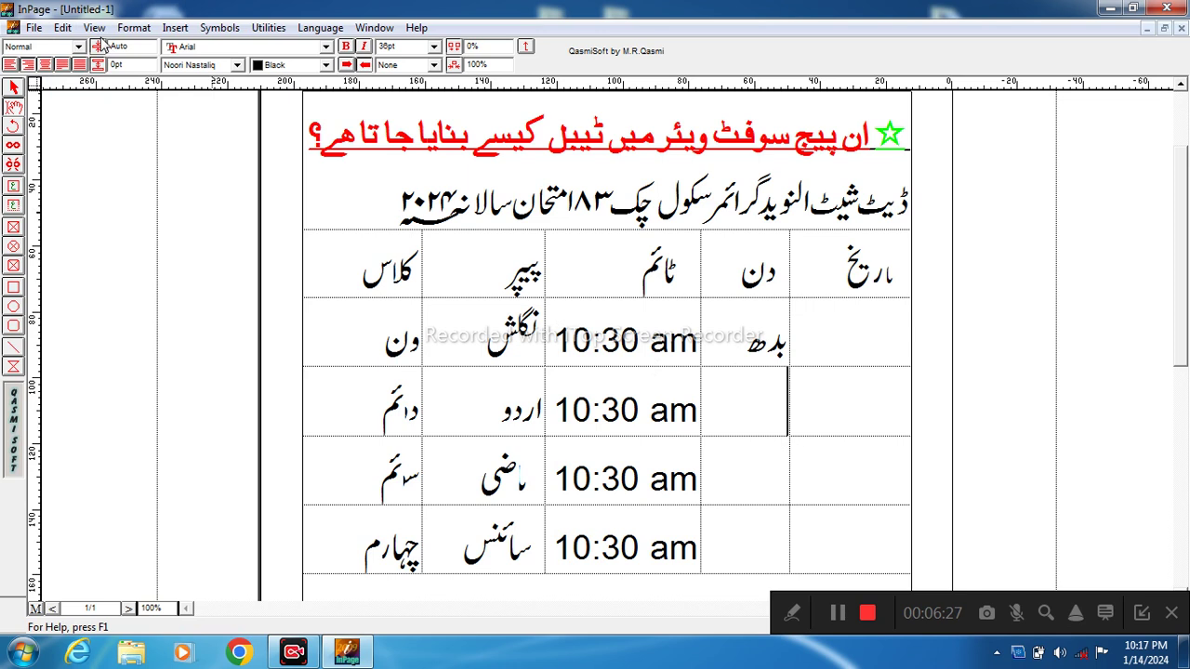
click(62, 27)
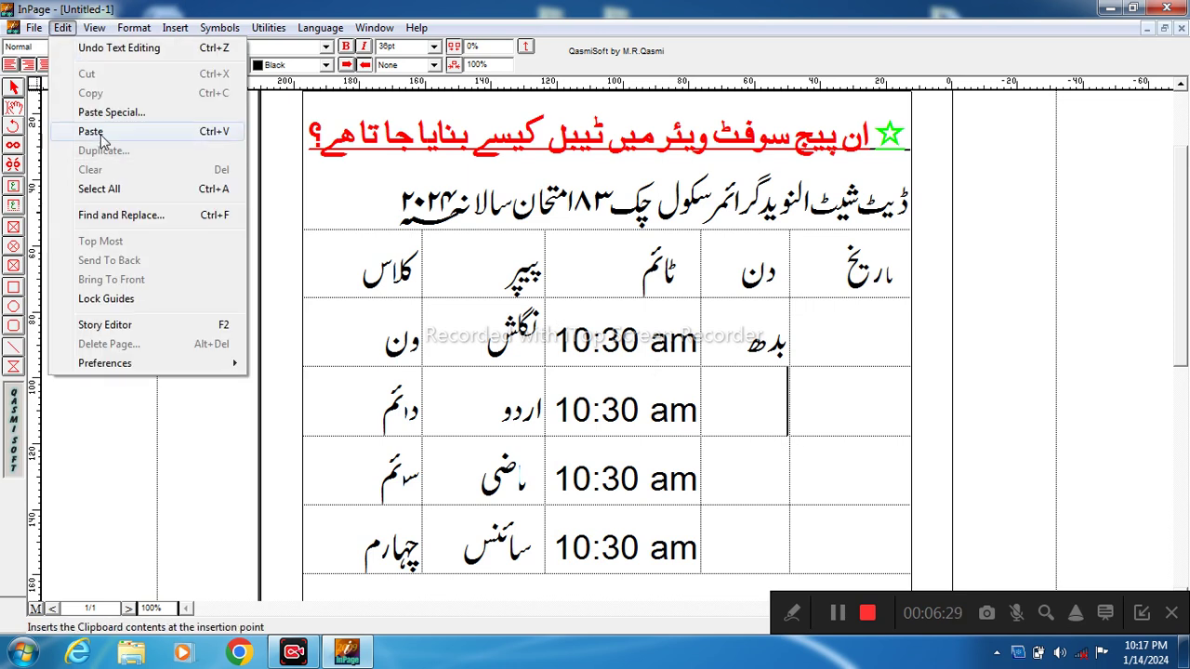
click(91, 131)
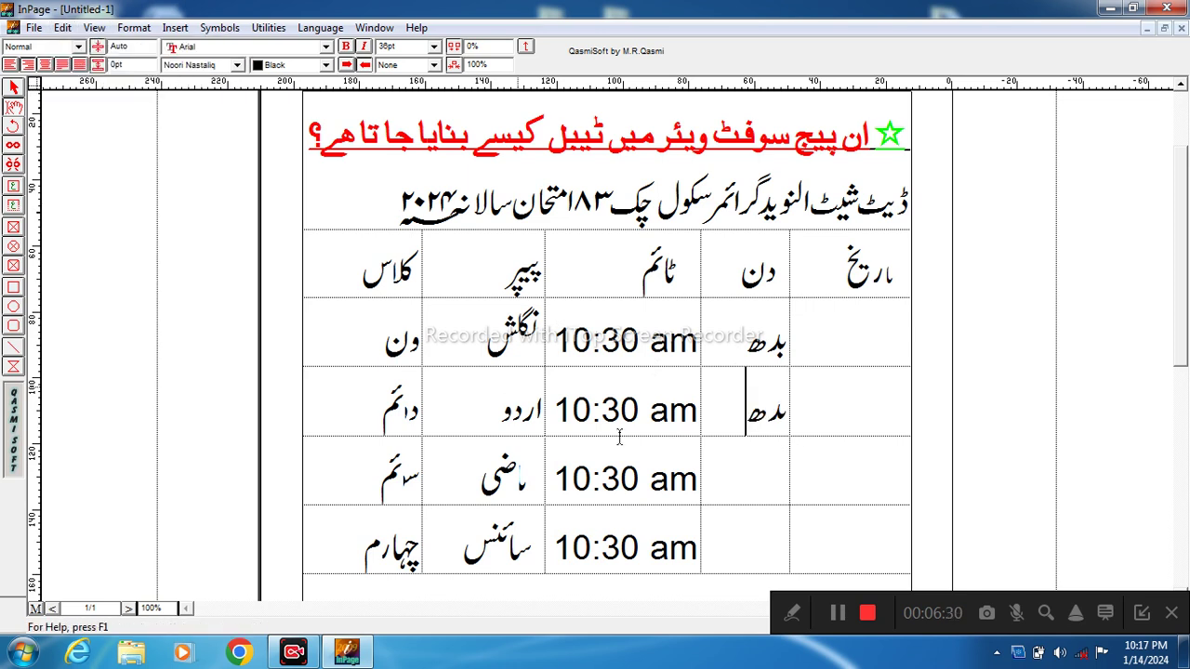
Step: Paste the copied بدھ into the day cells of the maths and science rows
click(786, 416)
click(756, 466)
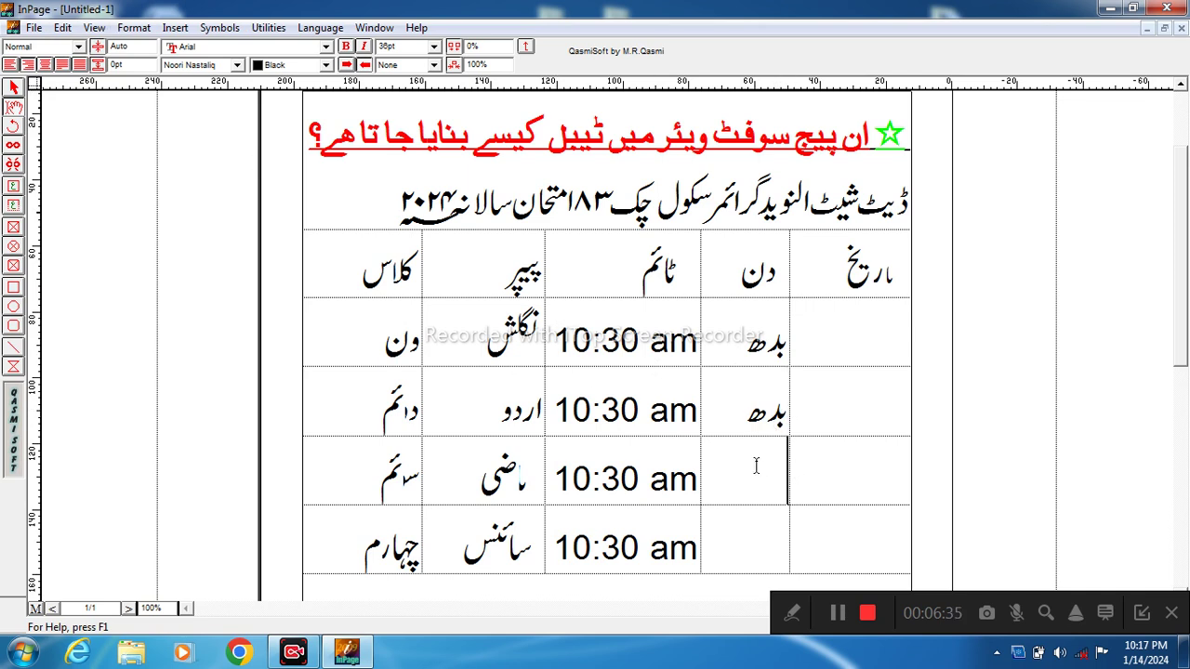
click(62, 26)
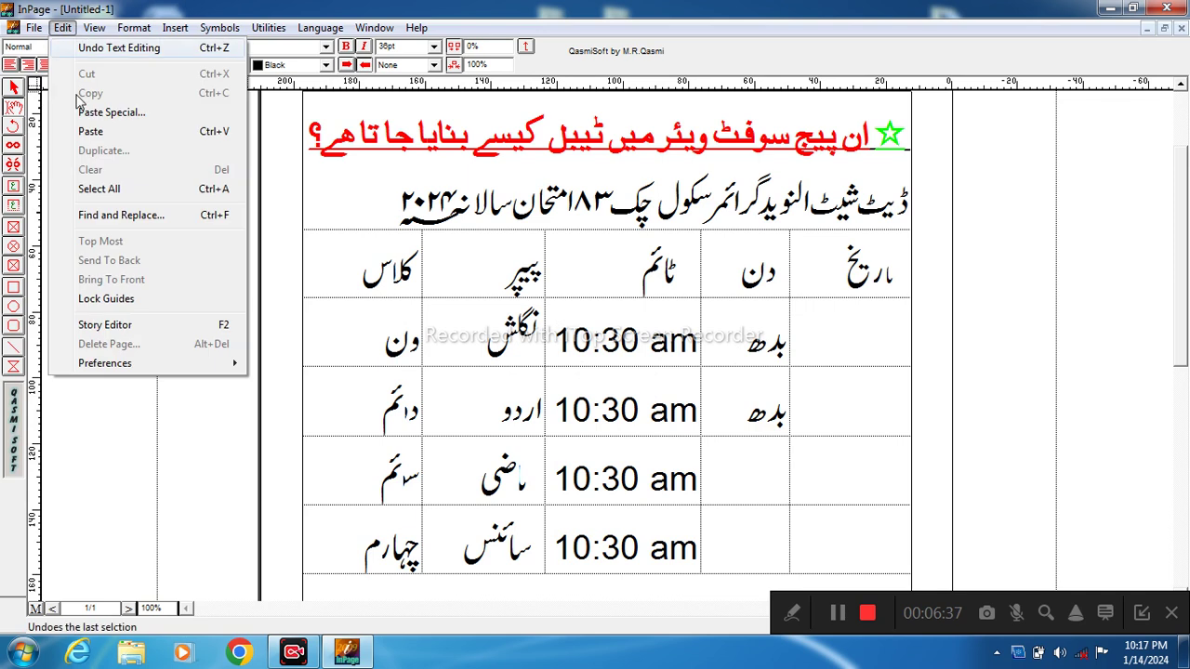
click(118, 139)
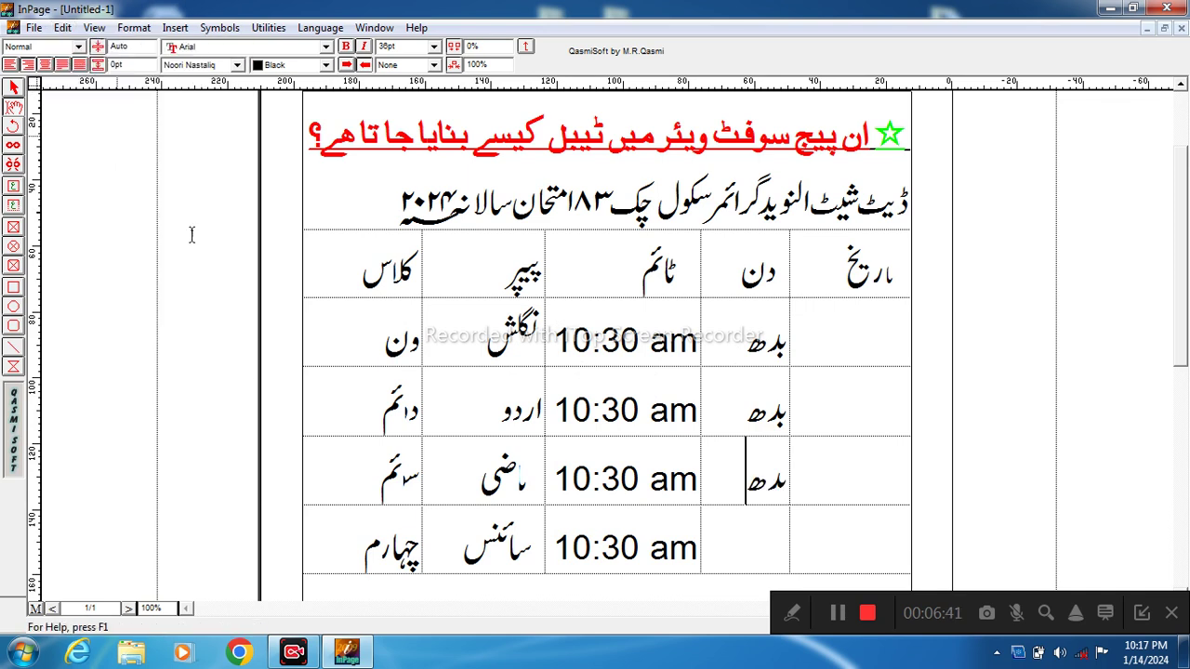
click(786, 479)
click(743, 517)
click(62, 27)
click(93, 134)
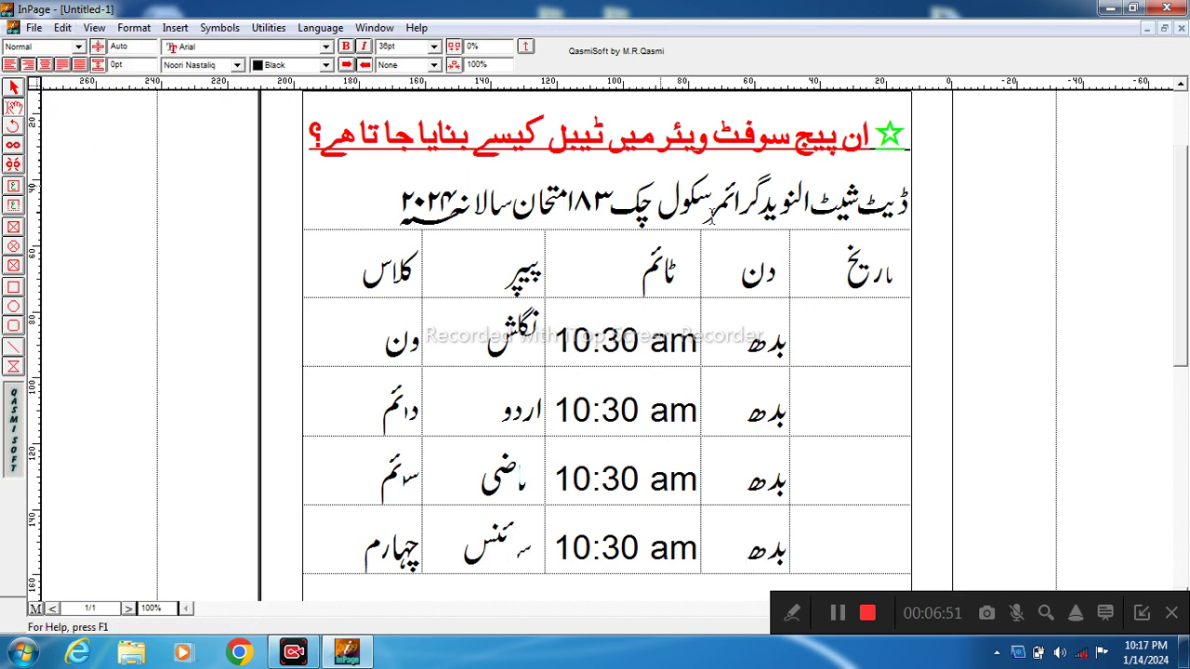
click(902, 284)
click(870, 314)
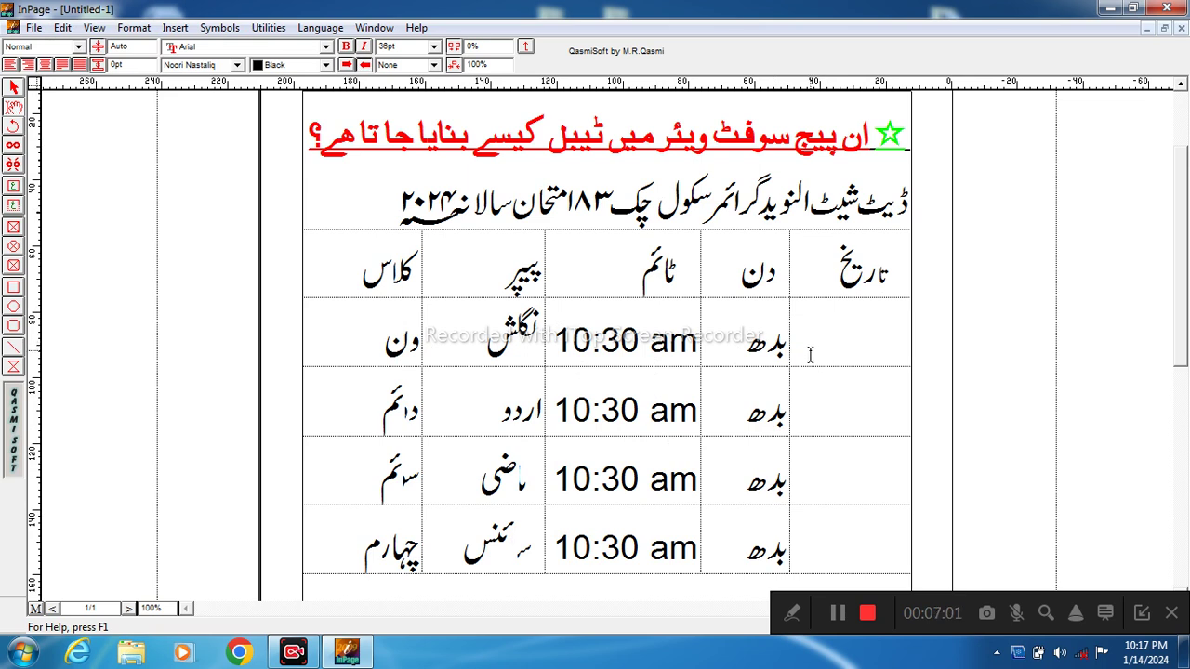
text(۲۳)
key(BackSpace)
key(BackSpace)
click(890, 277)
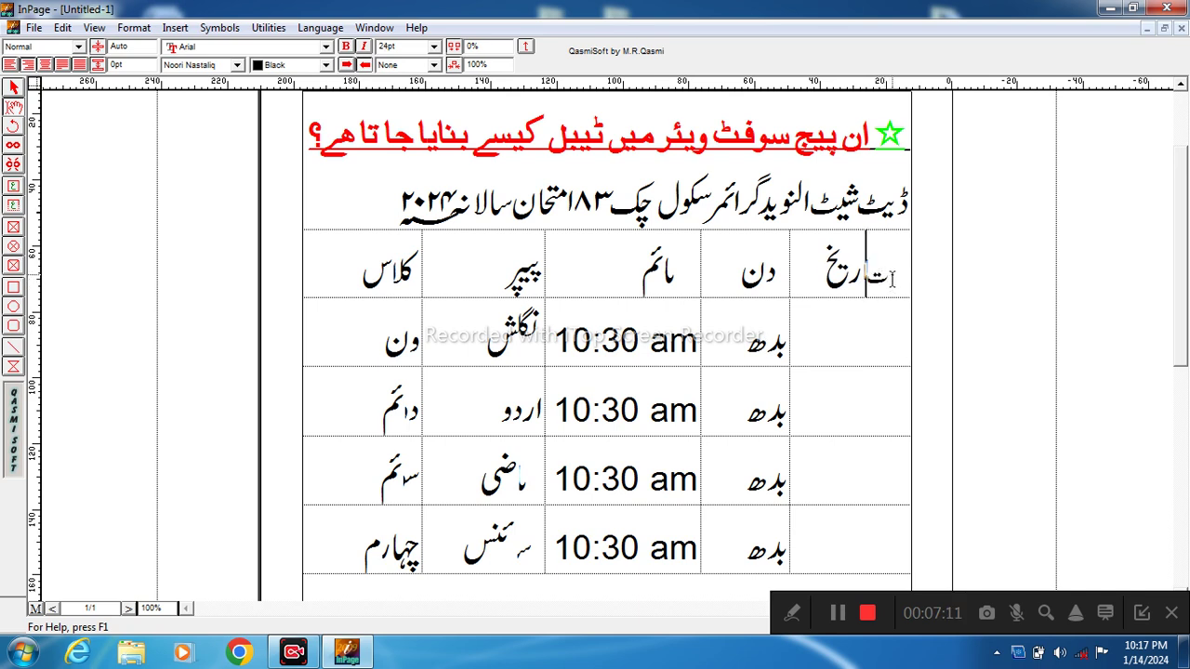
key(BackSpace)
Step: Switch the typing language to English and enter 01-01-024 in the date cell of the English paper's row
click(843, 335)
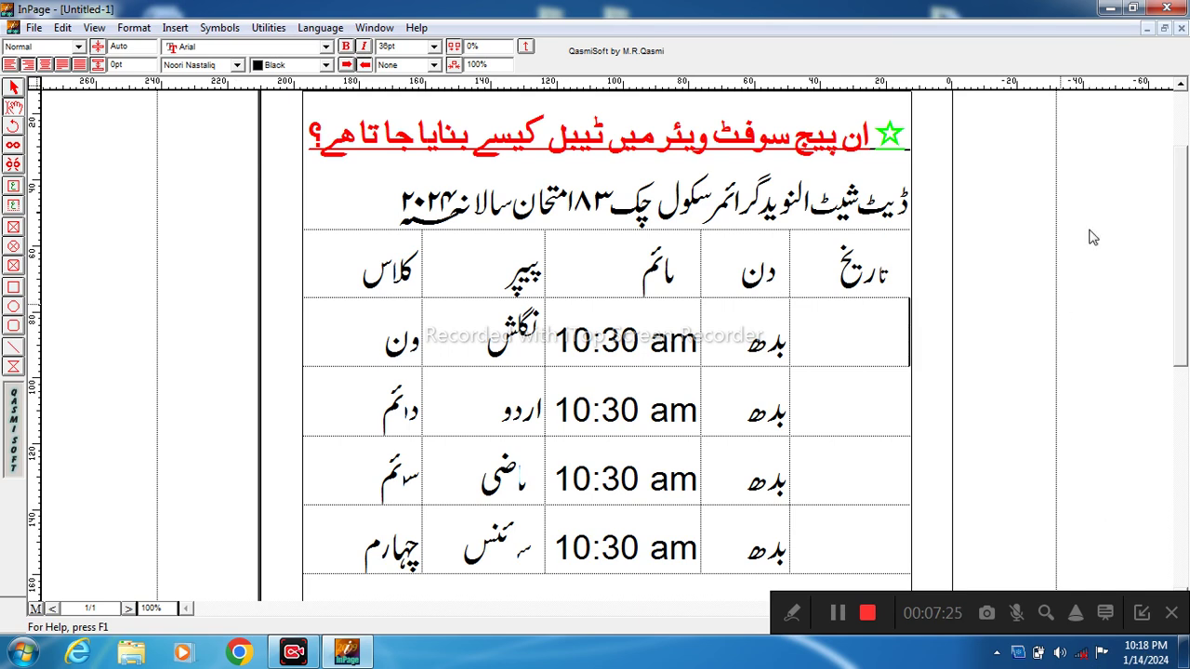
drag(1186, 202, 1187, 284)
drag(971, 600, 724, 574)
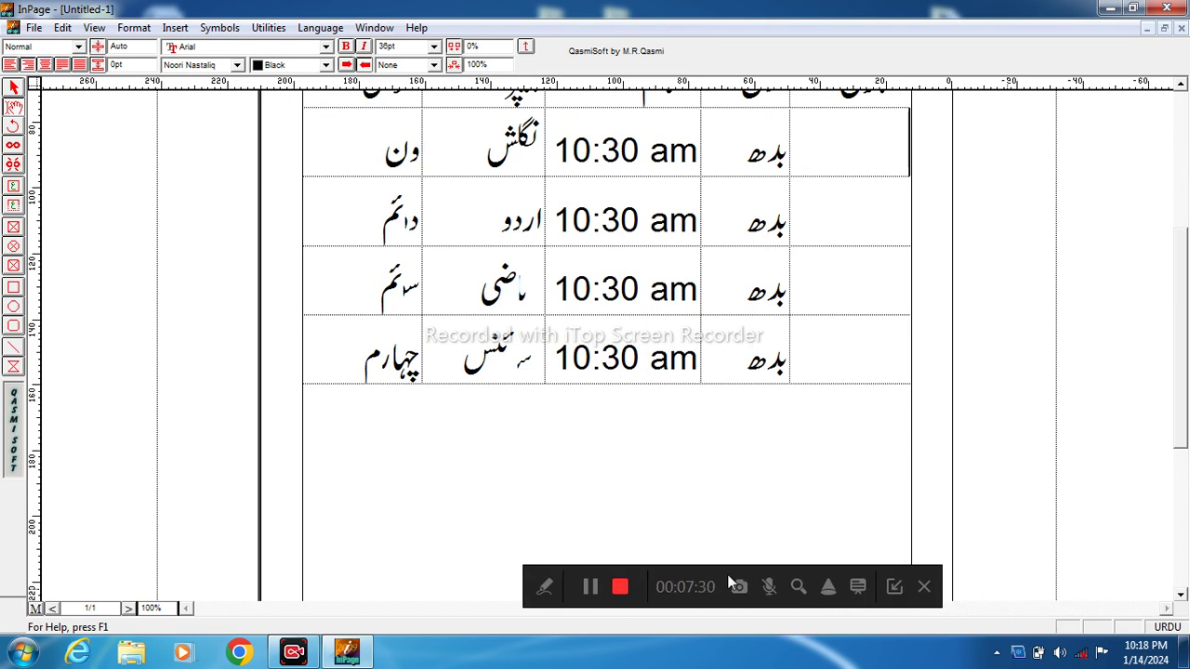
click(1169, 628)
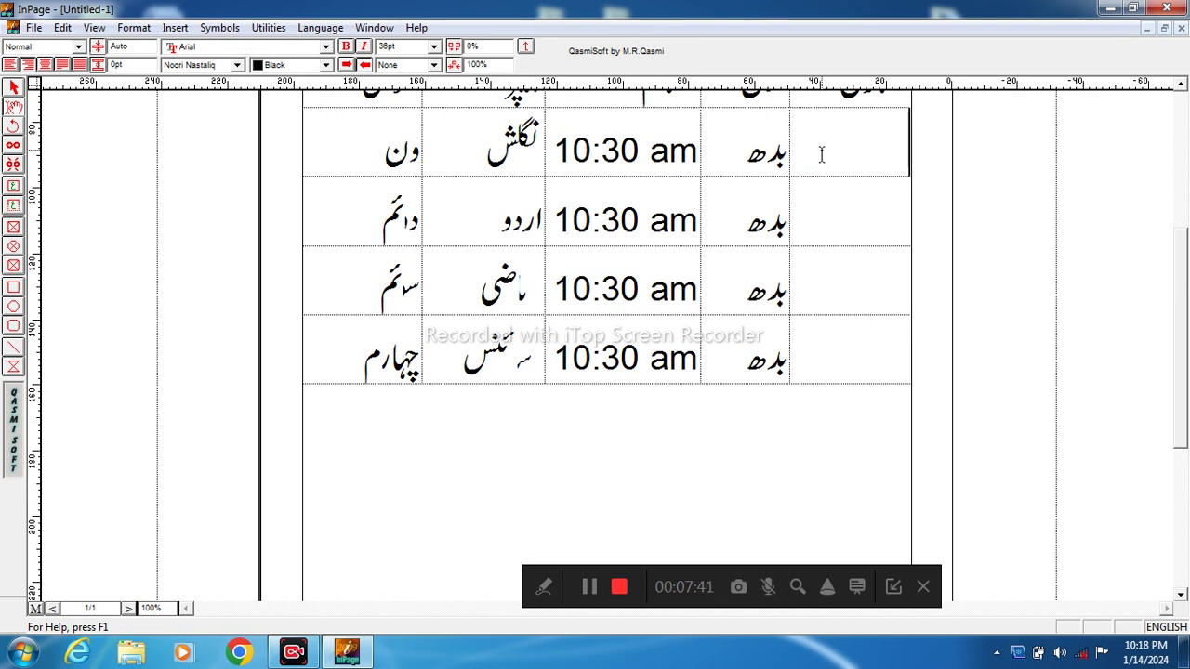
text(1-01)
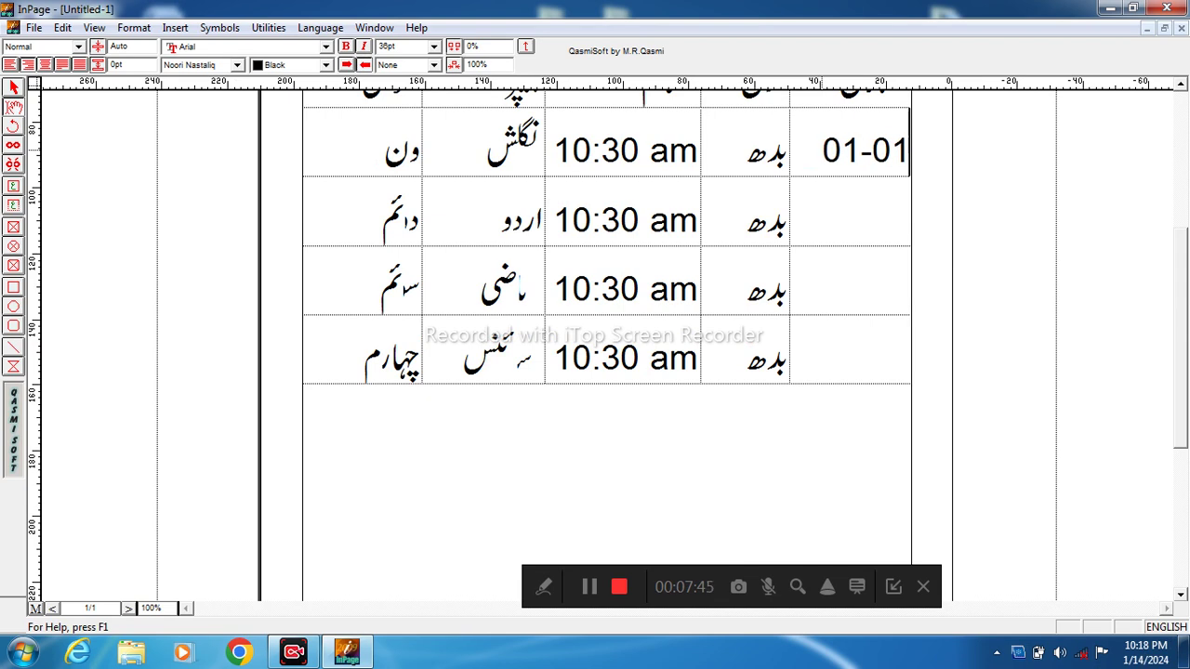
text(-)
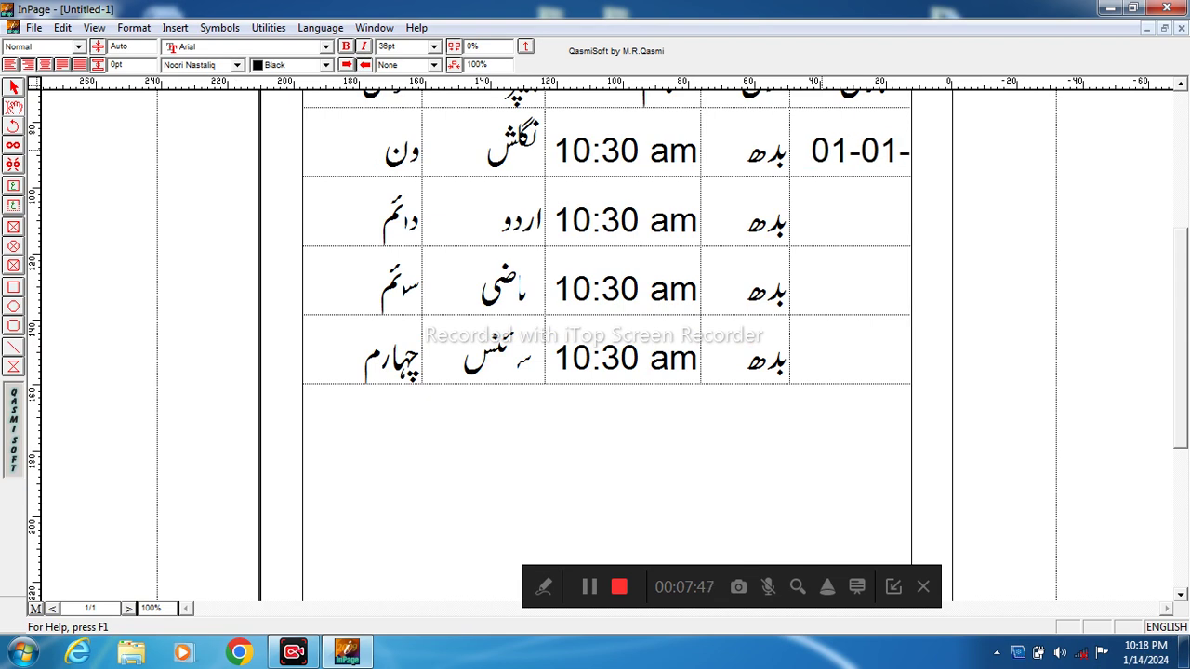
text(024)
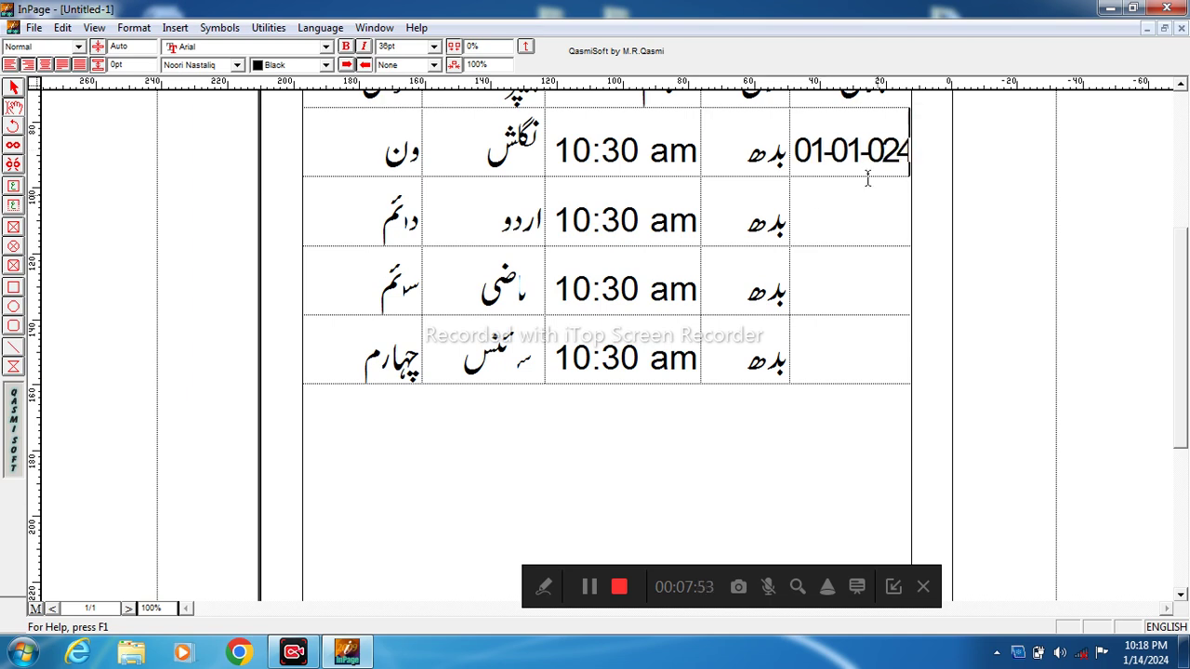
Step: Copy the date 01-01-024 from the first paper's row
drag(795, 166, 908, 167)
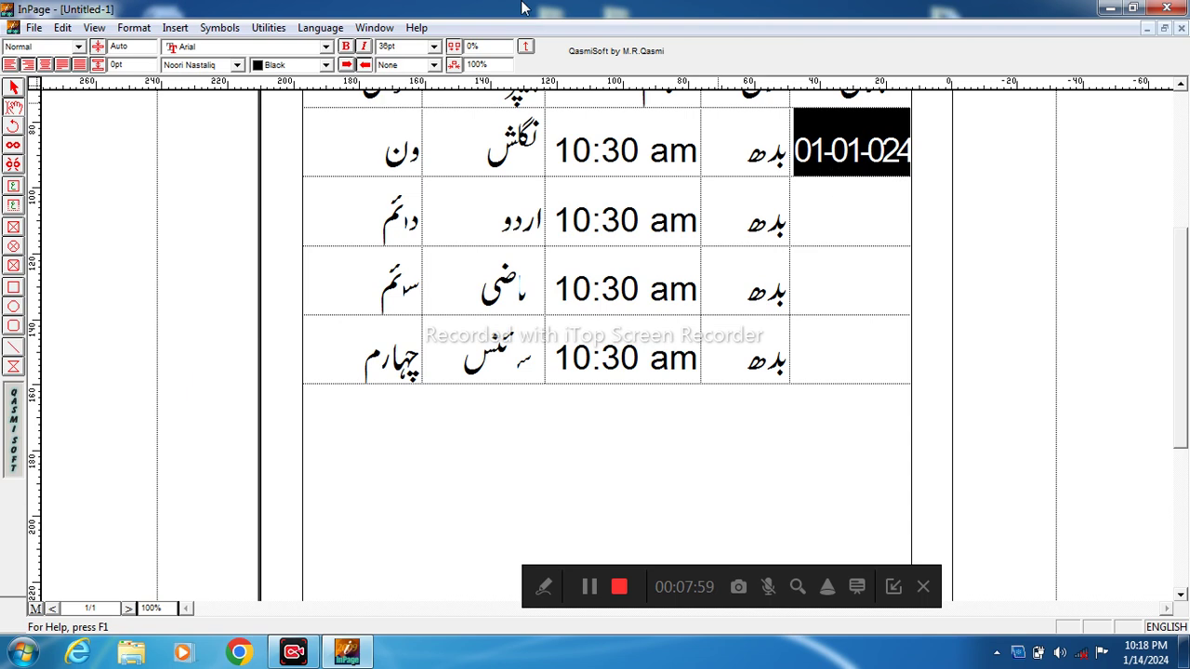
click(62, 27)
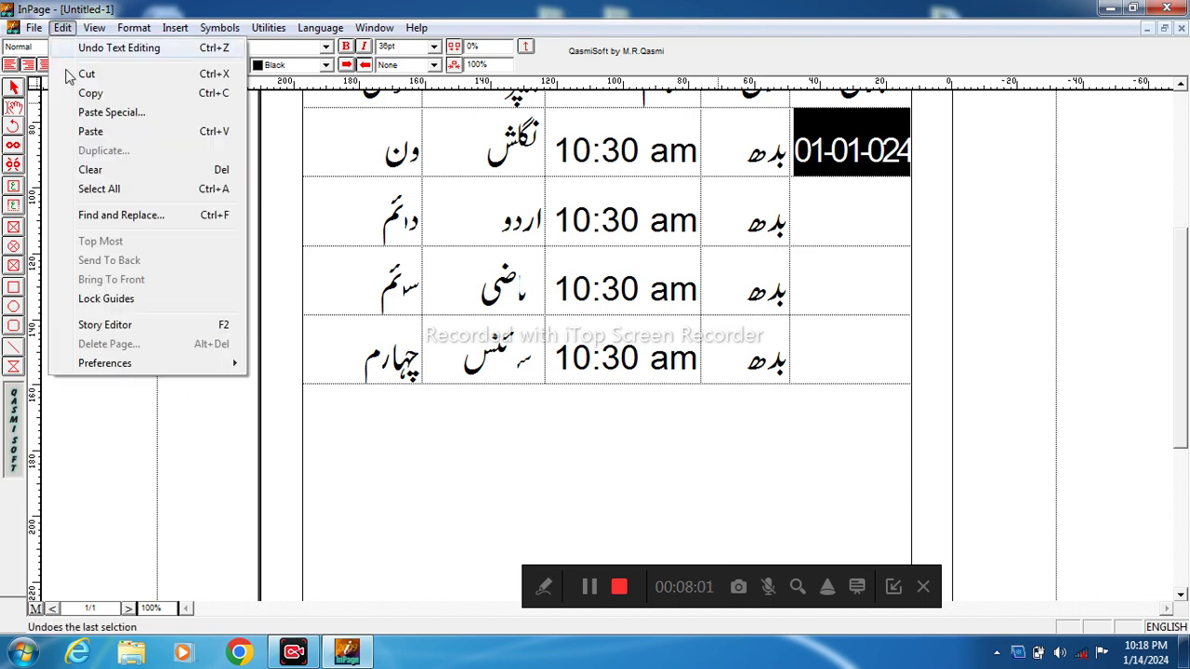
click(86, 90)
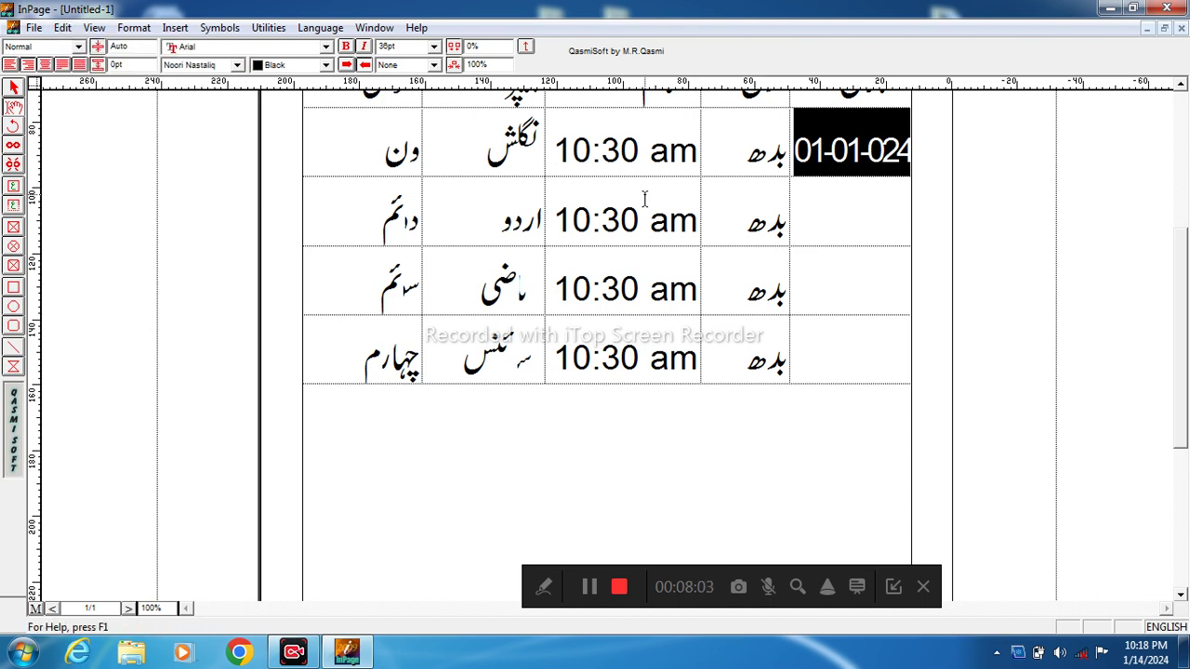
Step: Switch the typing language back to Urdu and enter the mark ً in the date cells of the Urdu, maths and science rows
click(856, 227)
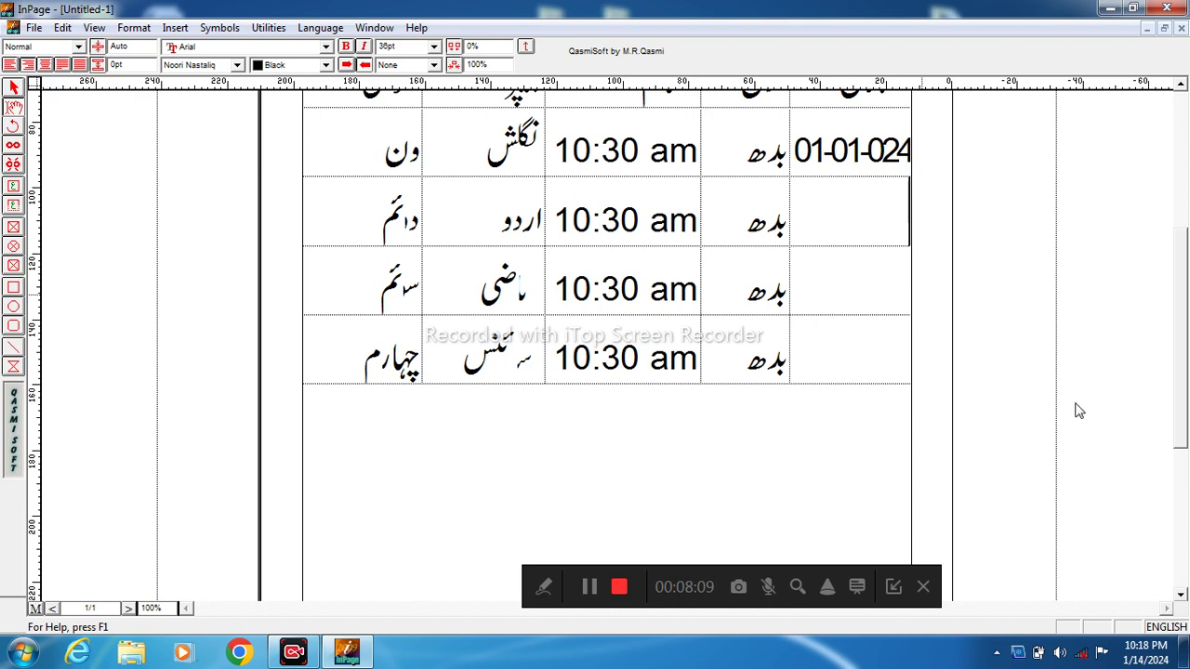
key(alt+shift)
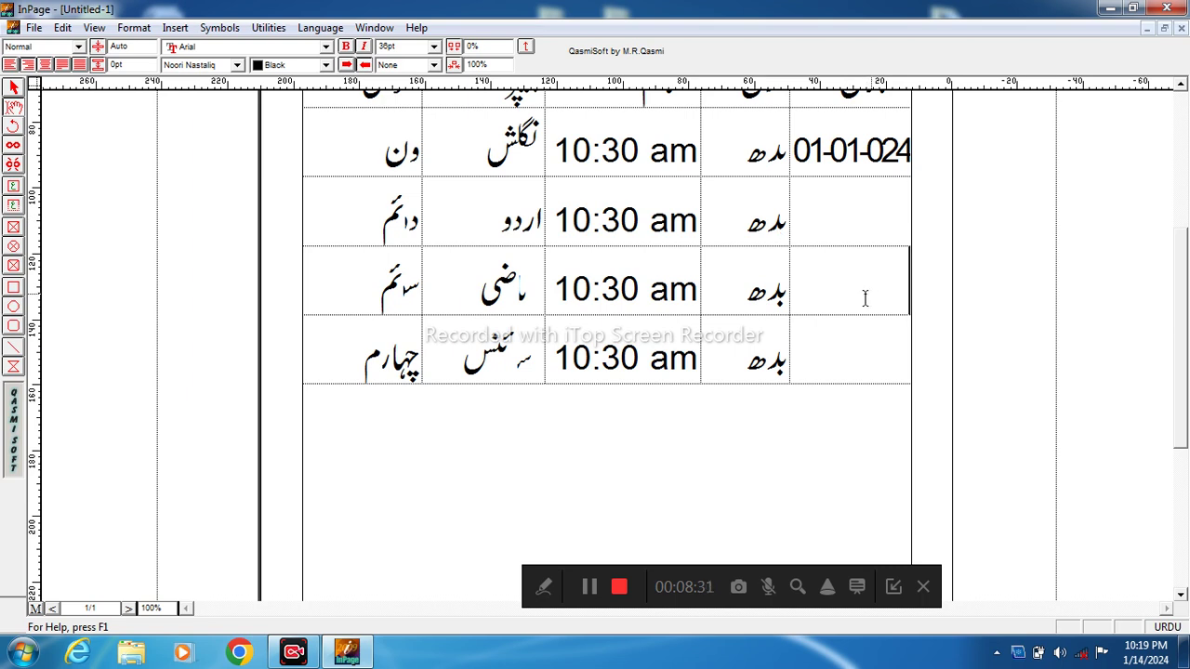
text(ً)
click(861, 220)
text(ً)
click(863, 357)
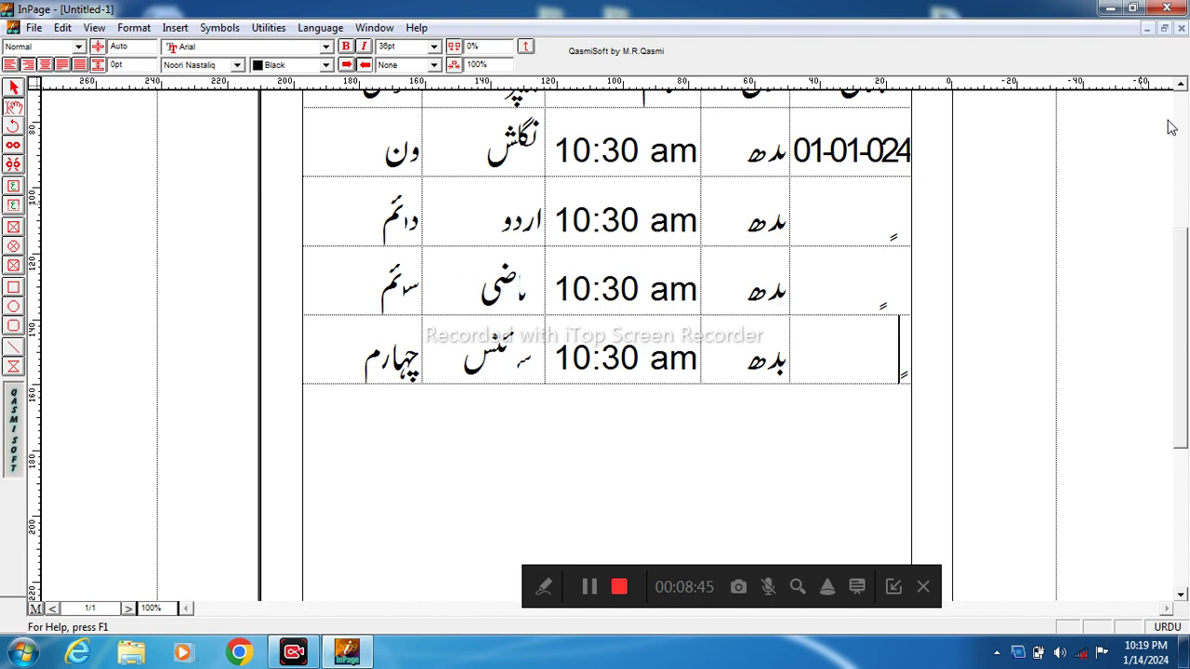
click(1182, 85)
click(1182, 85)
click(1182, 86)
click(1182, 85)
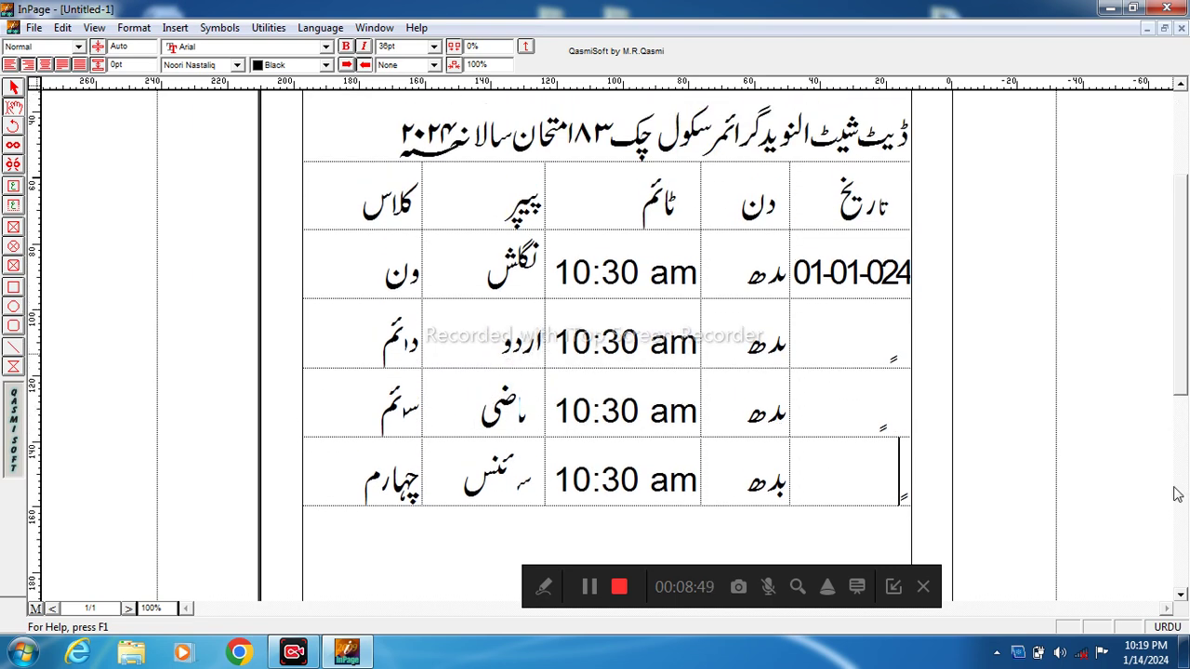
Step: Insert an empty table row below the last row, the science paper of class چہارم
click(1182, 594)
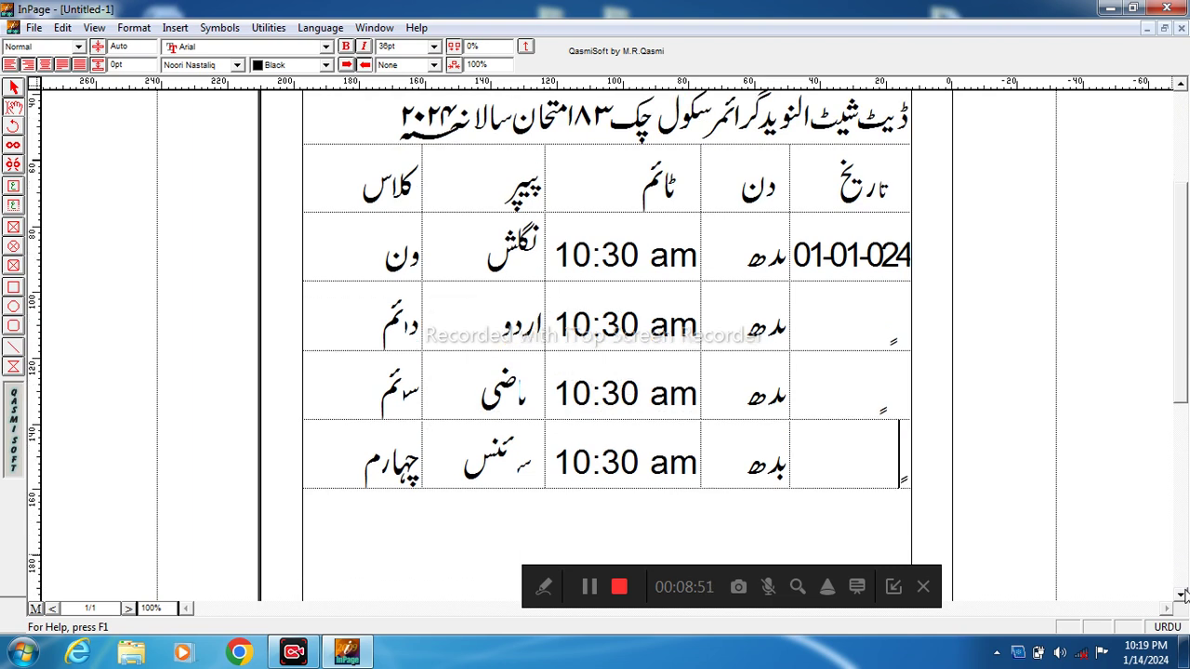
click(1182, 595)
click(1181, 594)
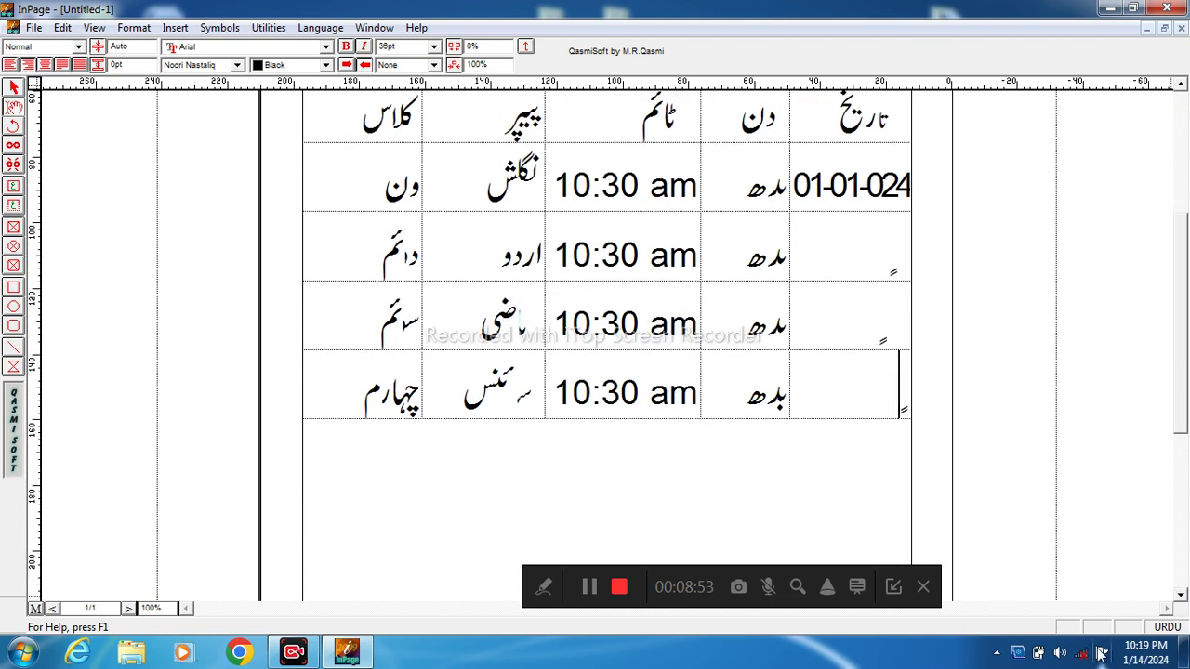
click(351, 402)
click(127, 35)
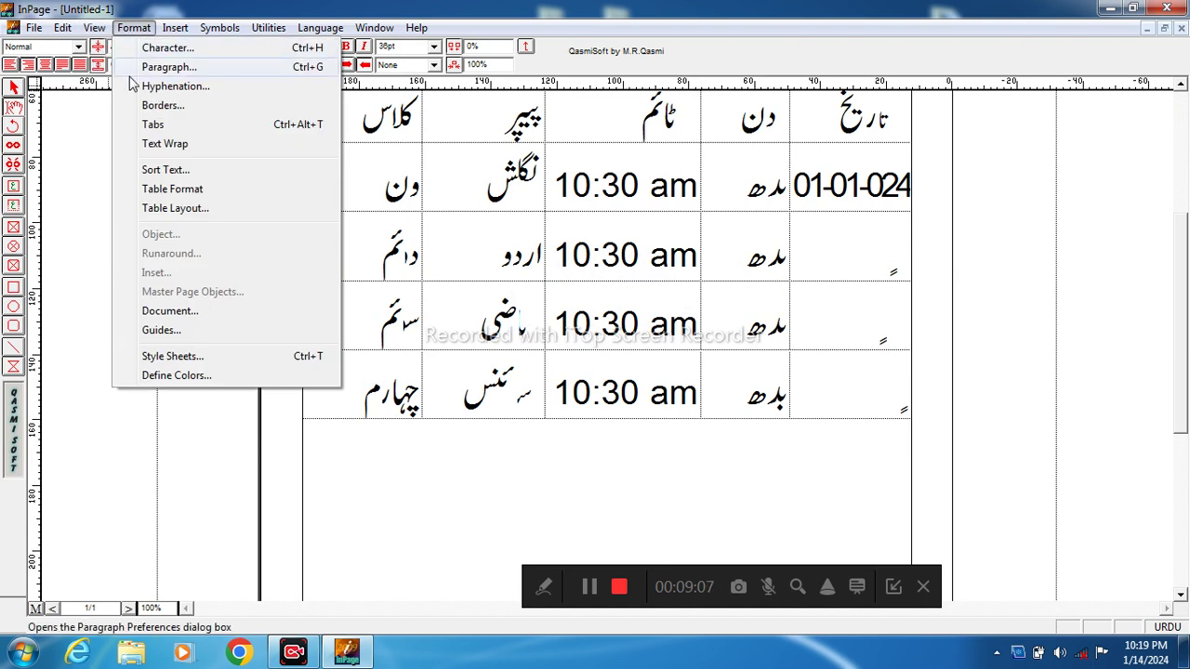
click(172, 209)
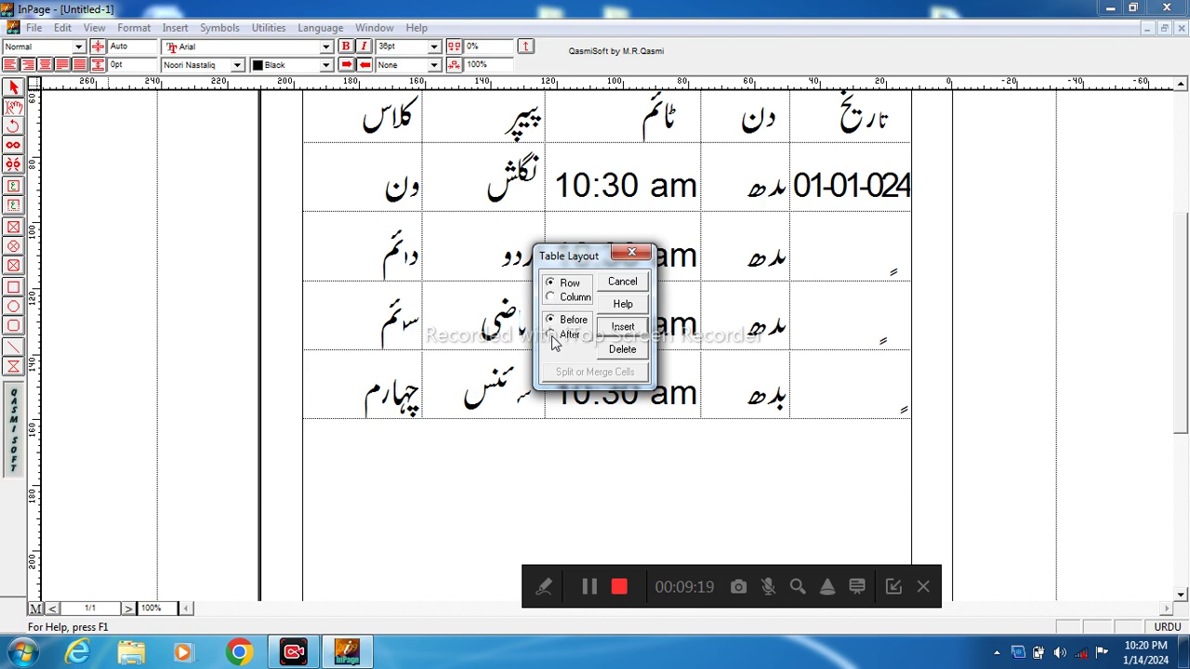
click(622, 326)
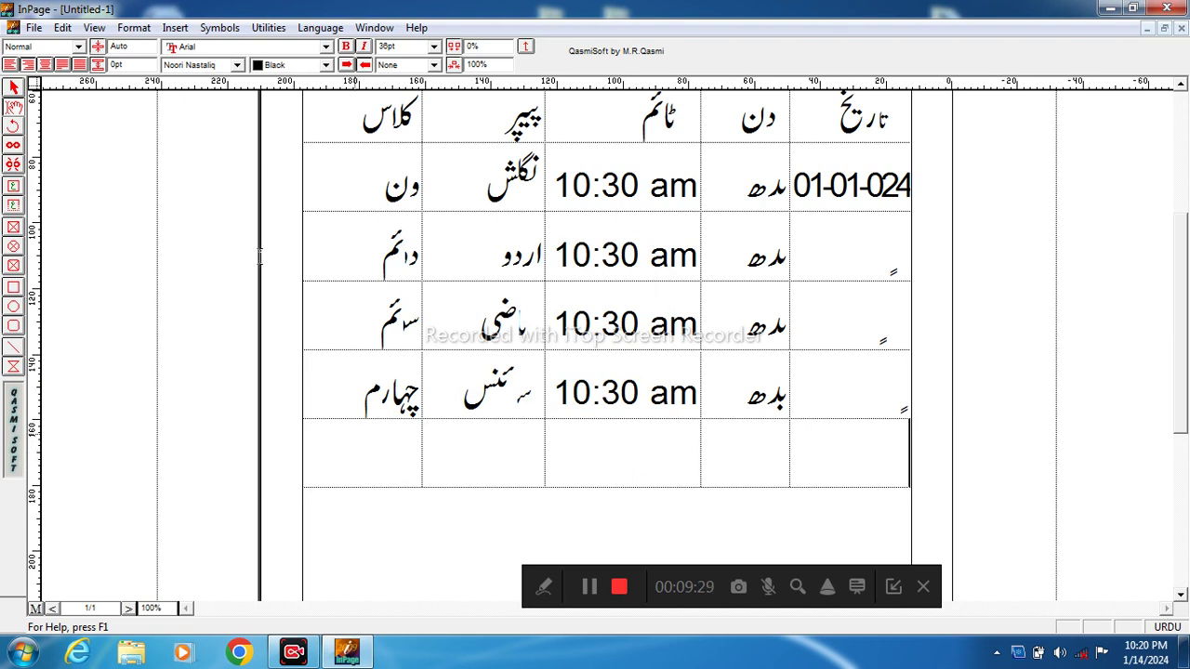
Step: Delete the empty row at the end of the date sheet table through the table layout settings
click(130, 29)
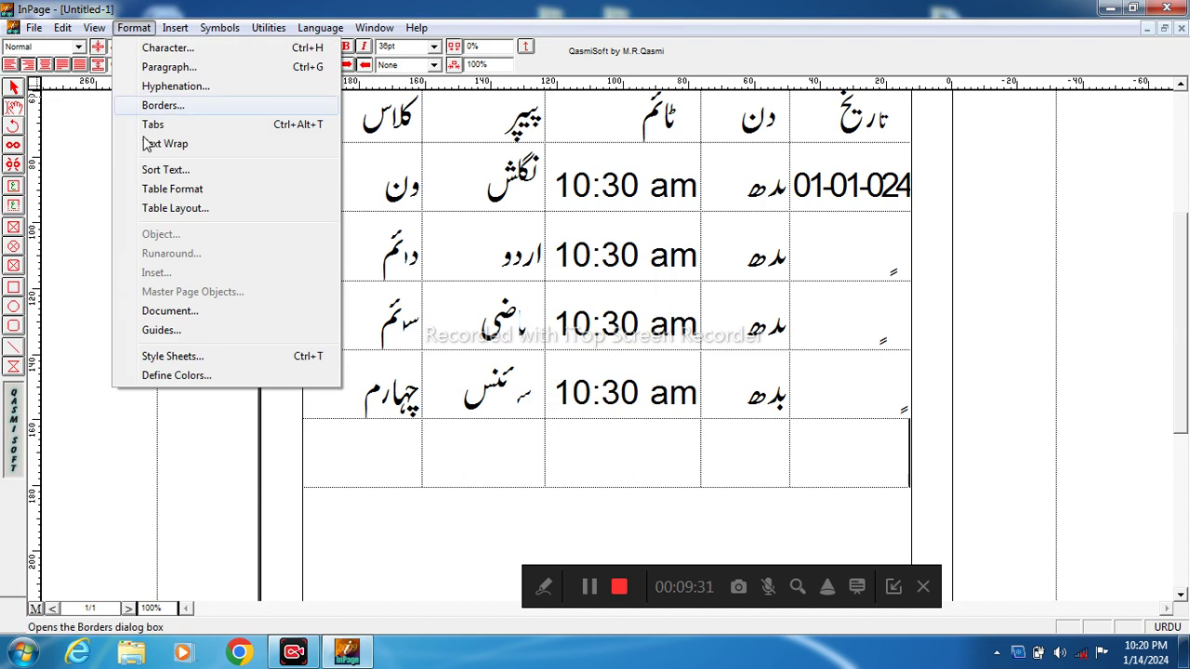
click(189, 211)
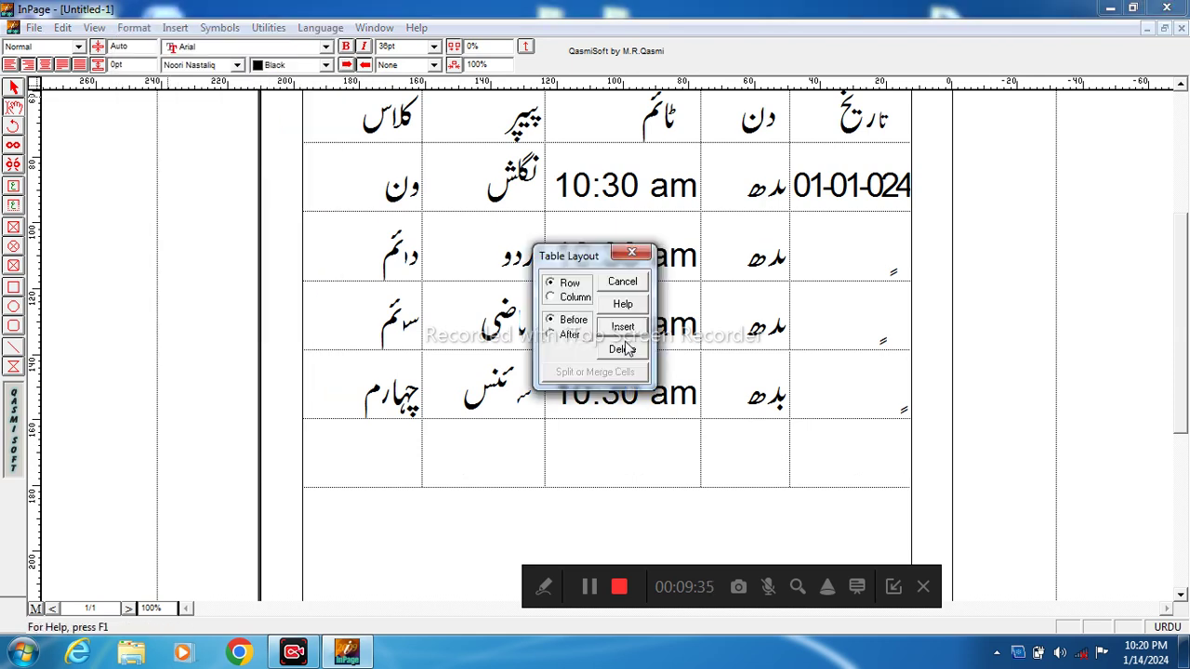
click(619, 351)
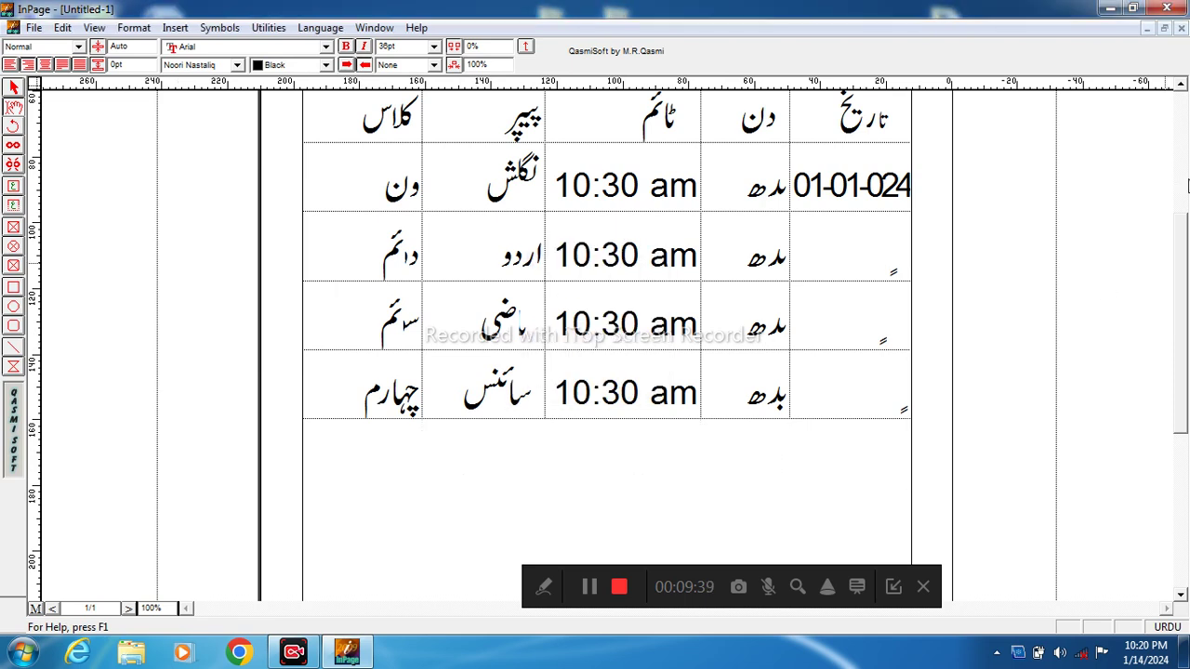
click(1180, 84)
drag(1181, 84, 1181, 84)
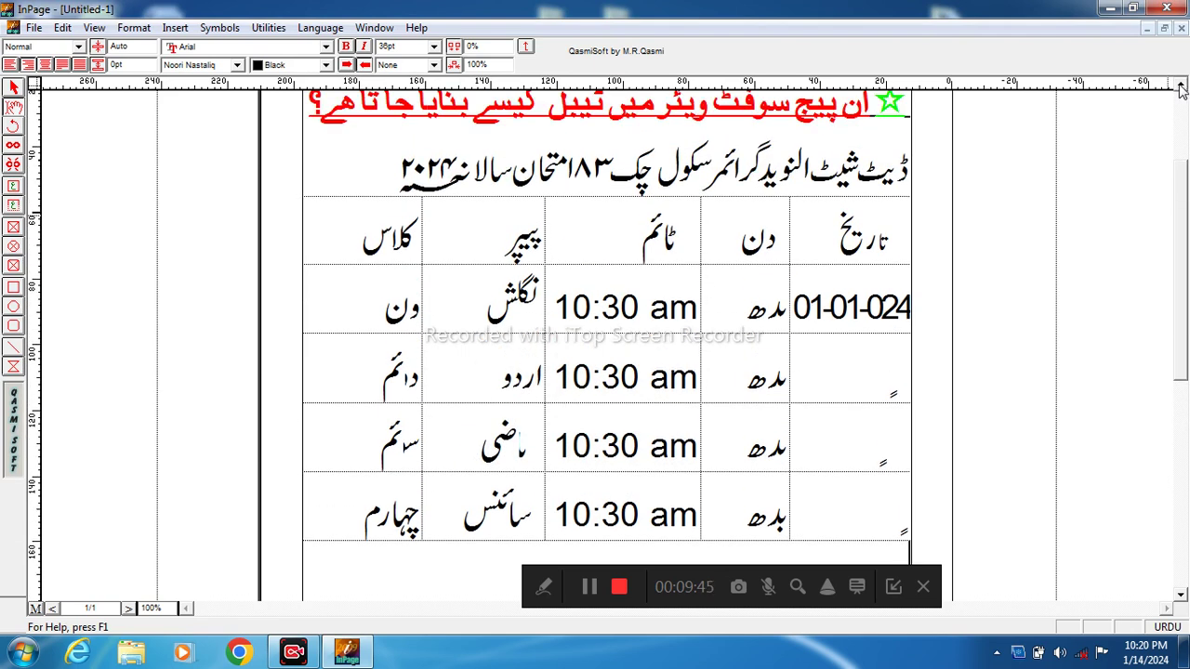